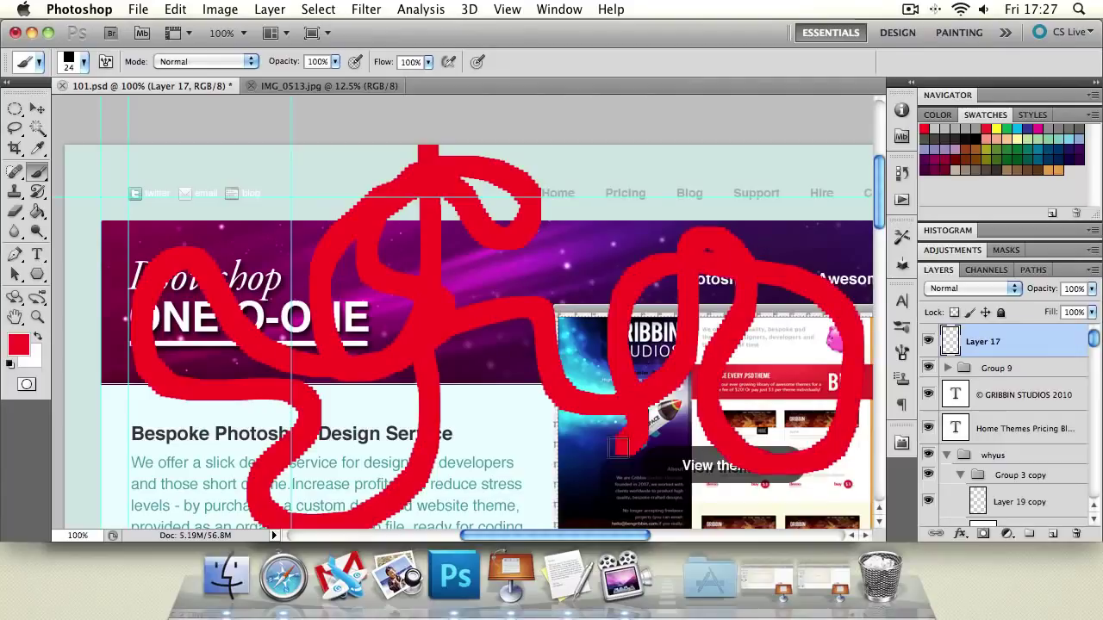
Step: Apply a Gaussian Blur with a 48.3-pixel radius to the red scribble on Layer 17
click(306, 7)
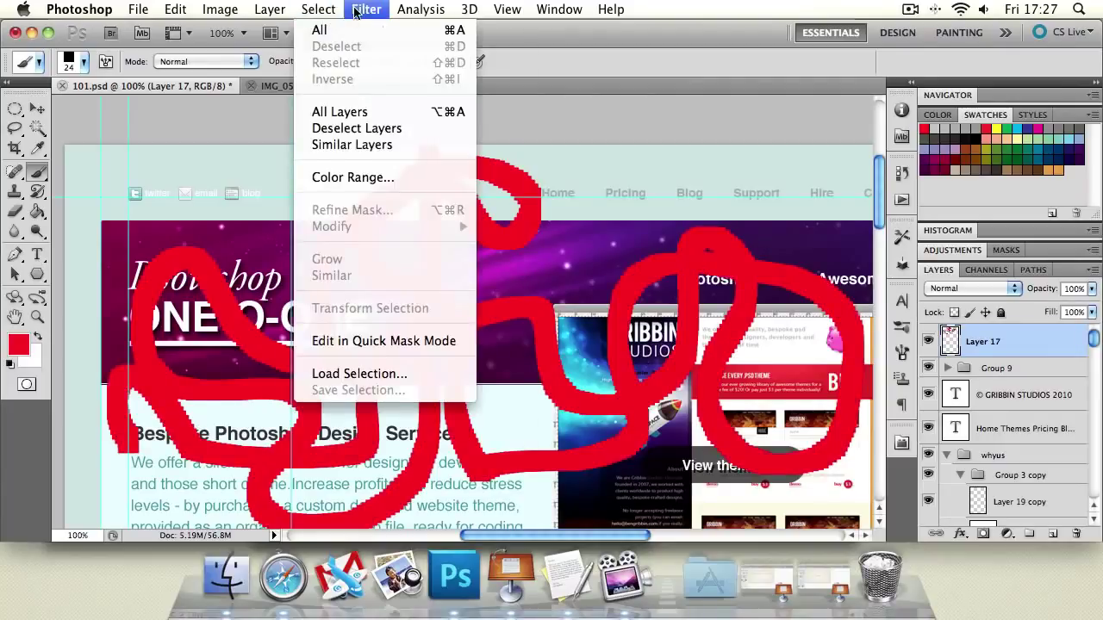
mouse_move(423, 195)
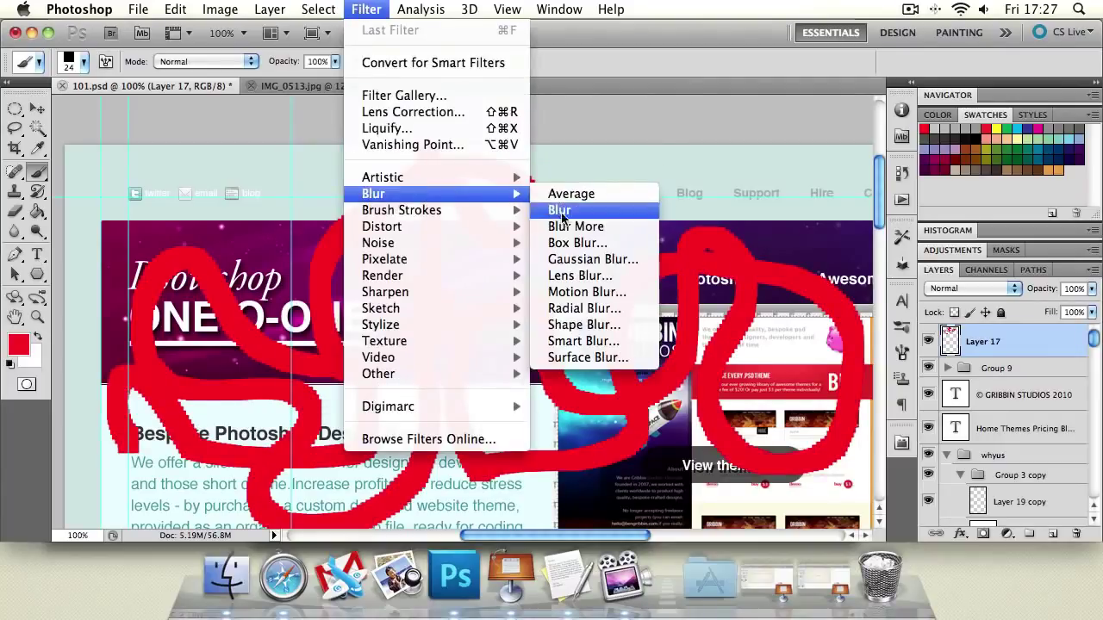
click(586, 259)
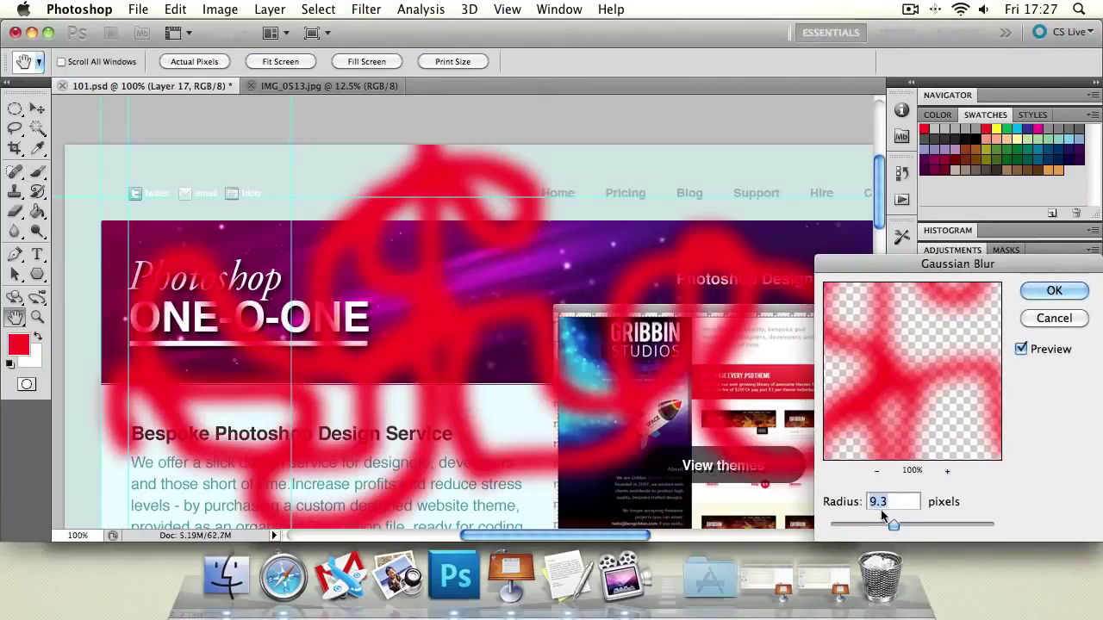
drag(893, 524, 930, 522)
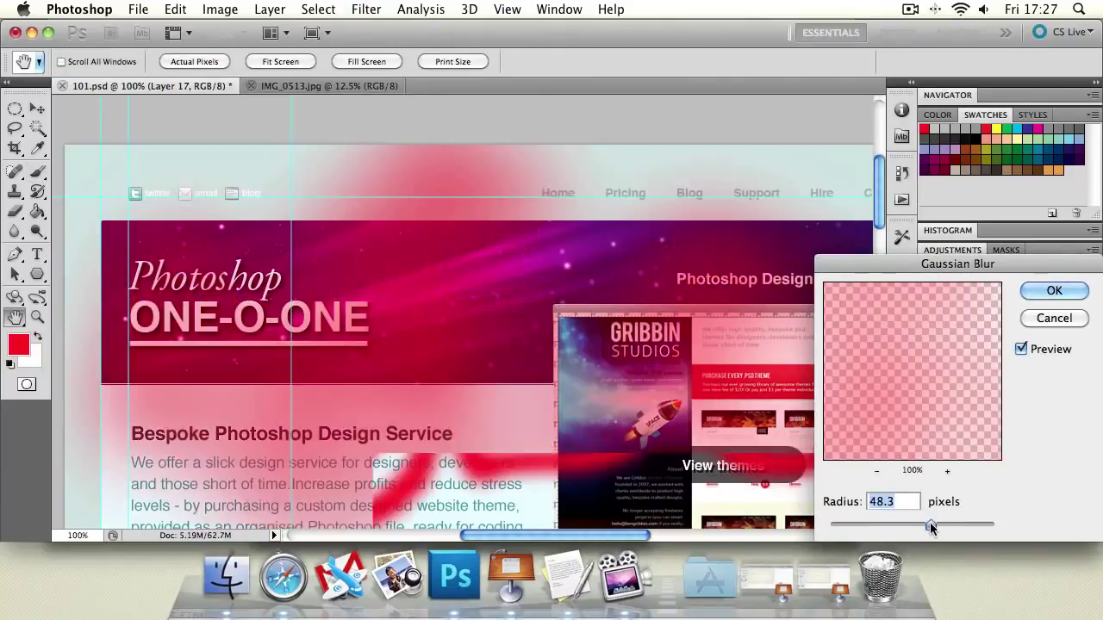
click(1053, 290)
Step: Lower Layer 17's opacity to 40%, switch to the Move tool and deselect the layer
click(1090, 293)
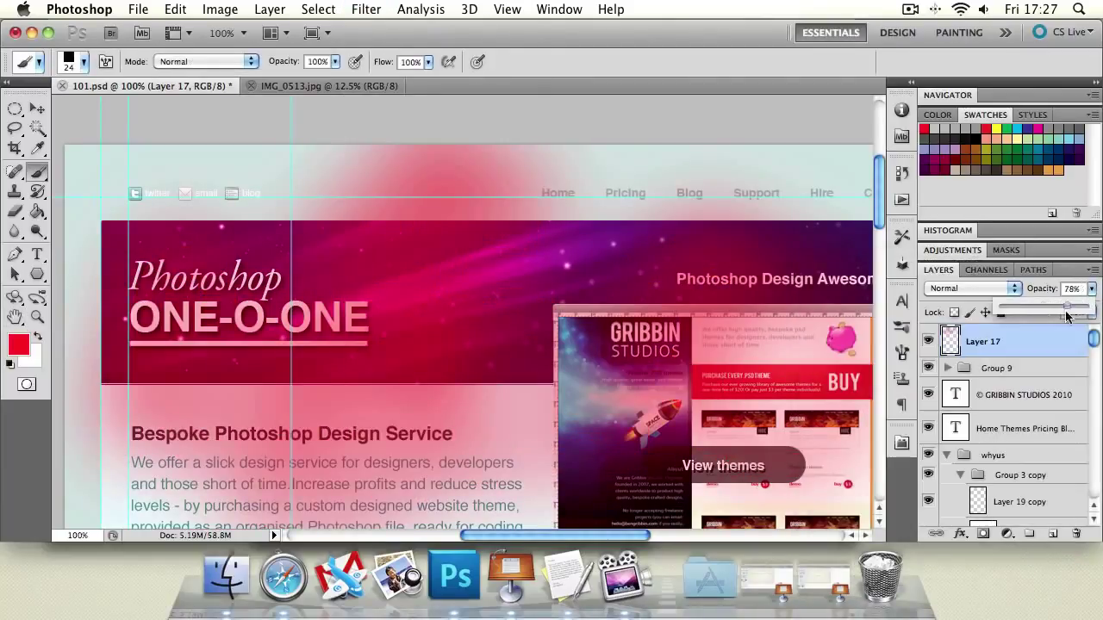
drag(1086, 307, 1031, 306)
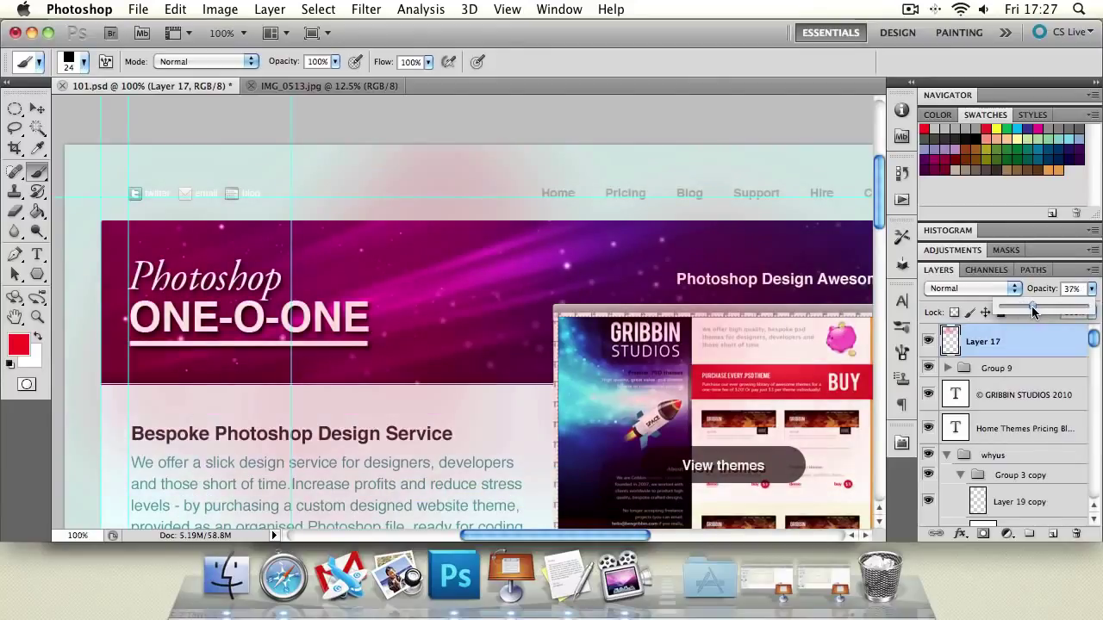
click(37, 108)
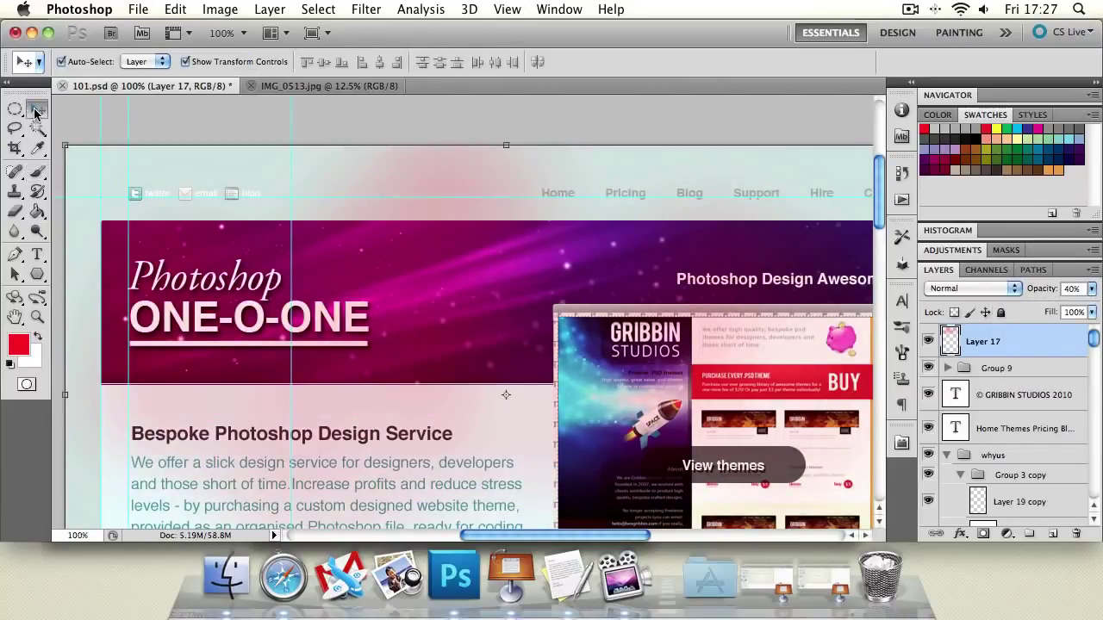
click(401, 118)
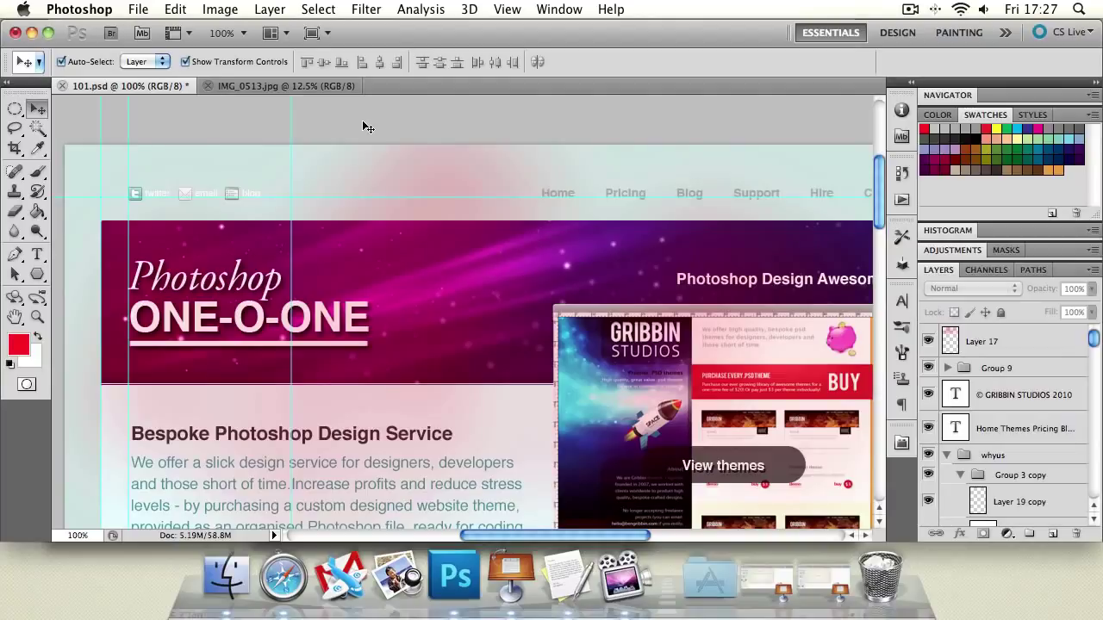
Step: Undo the opacity change, Gaussian Blur, brush scribble and new layer one at a time
key(super+z)
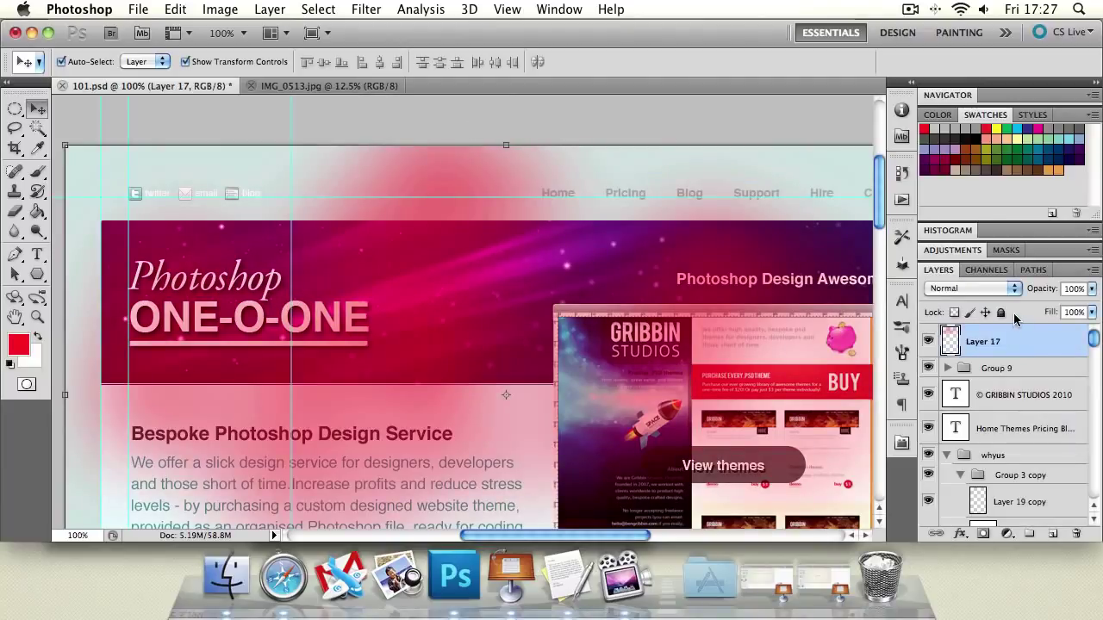
click(569, 113)
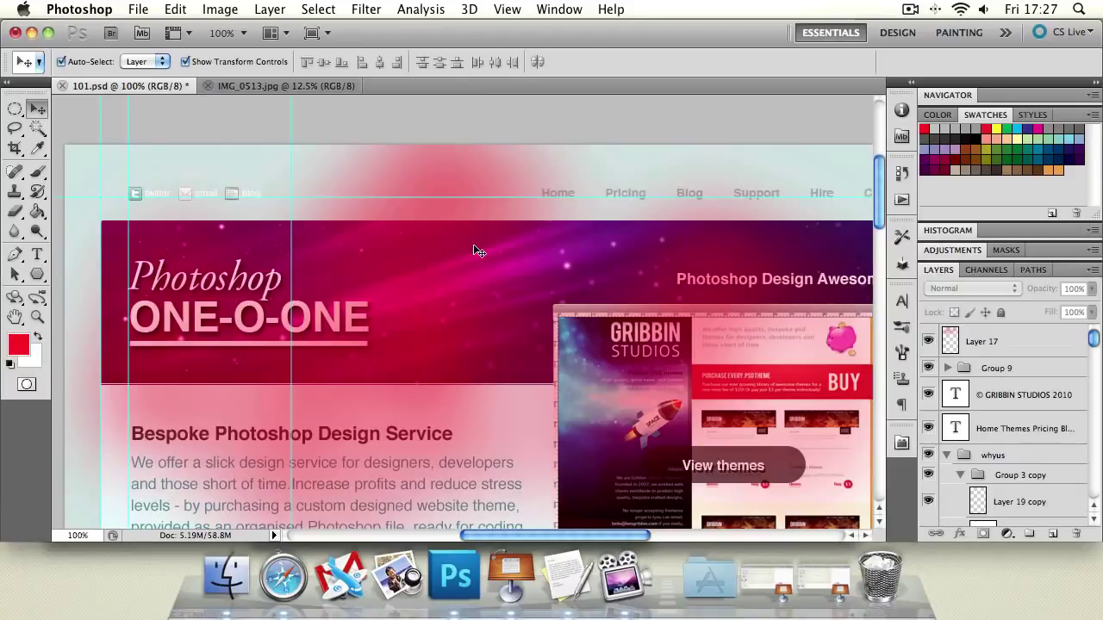
key(super+z)
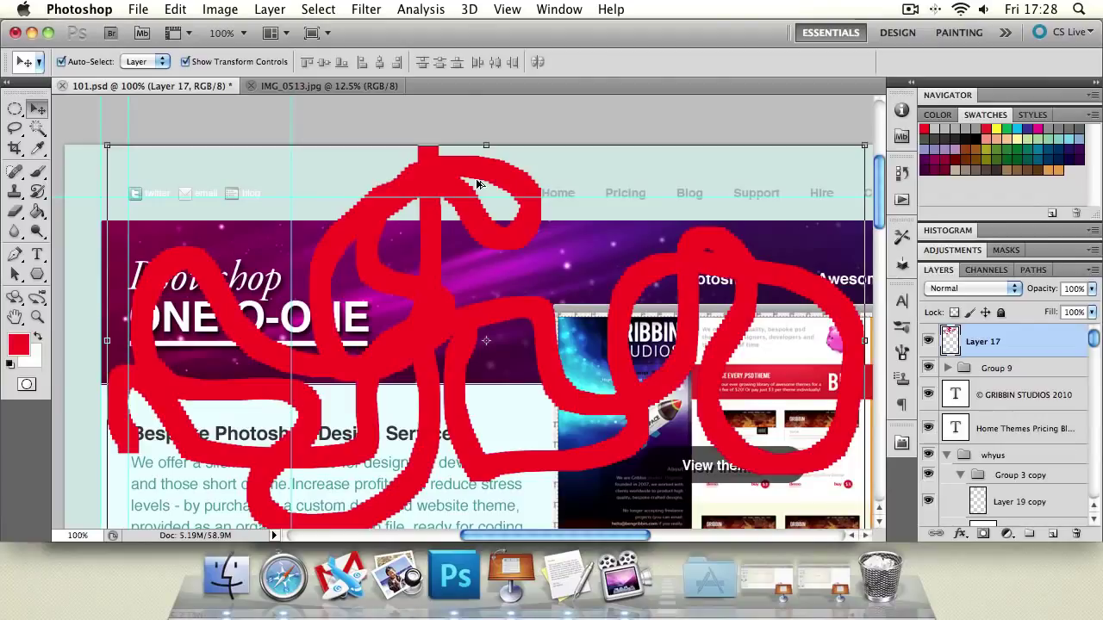
key(super+z)
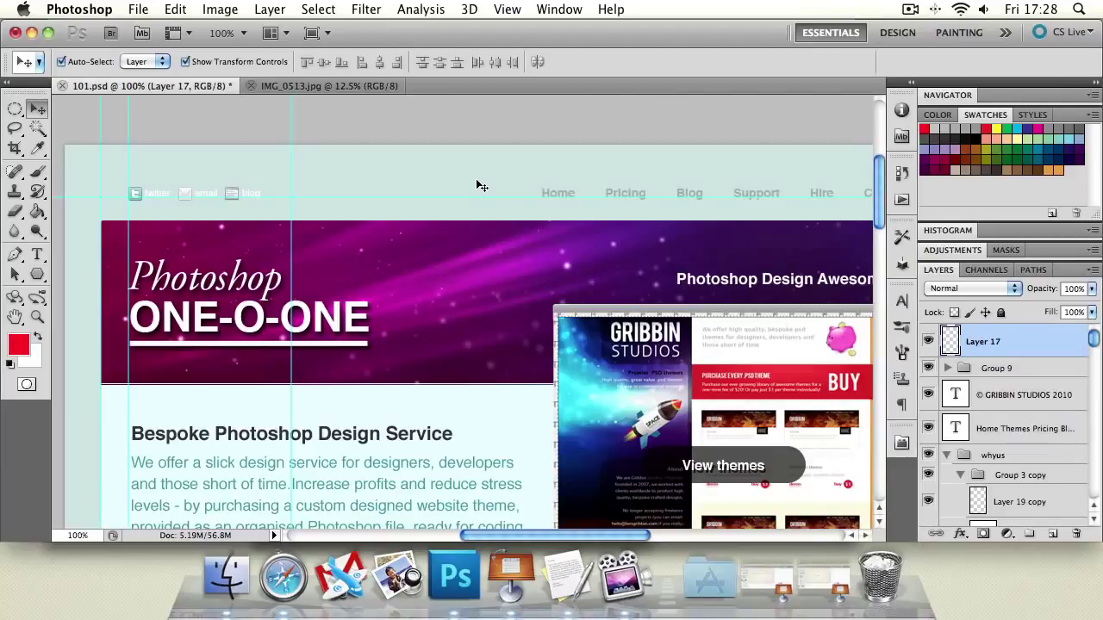
click(532, 298)
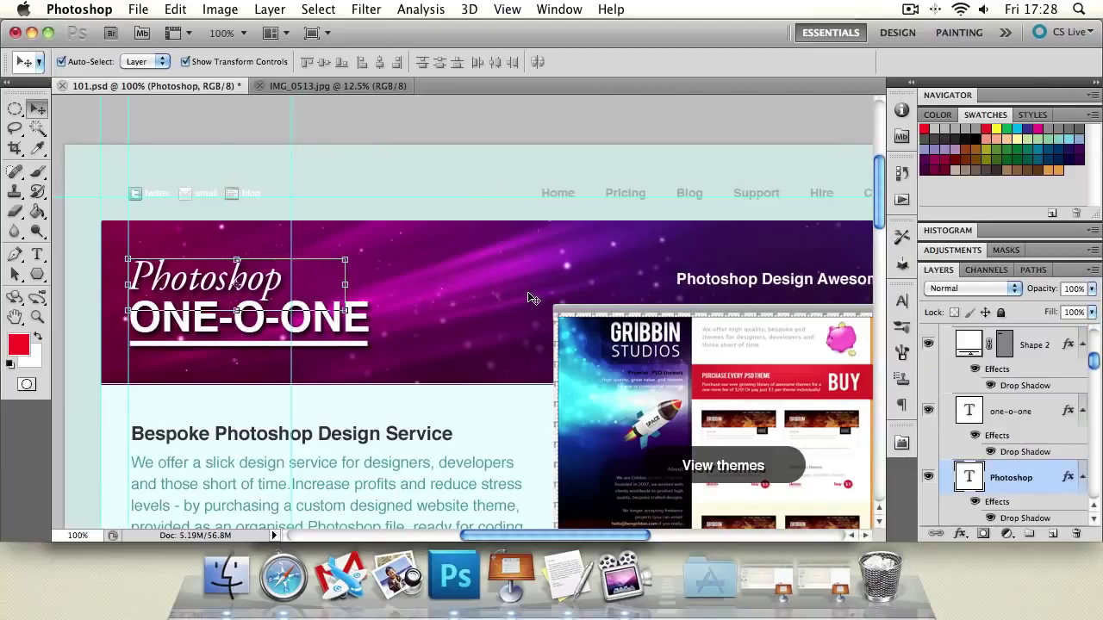
click(457, 169)
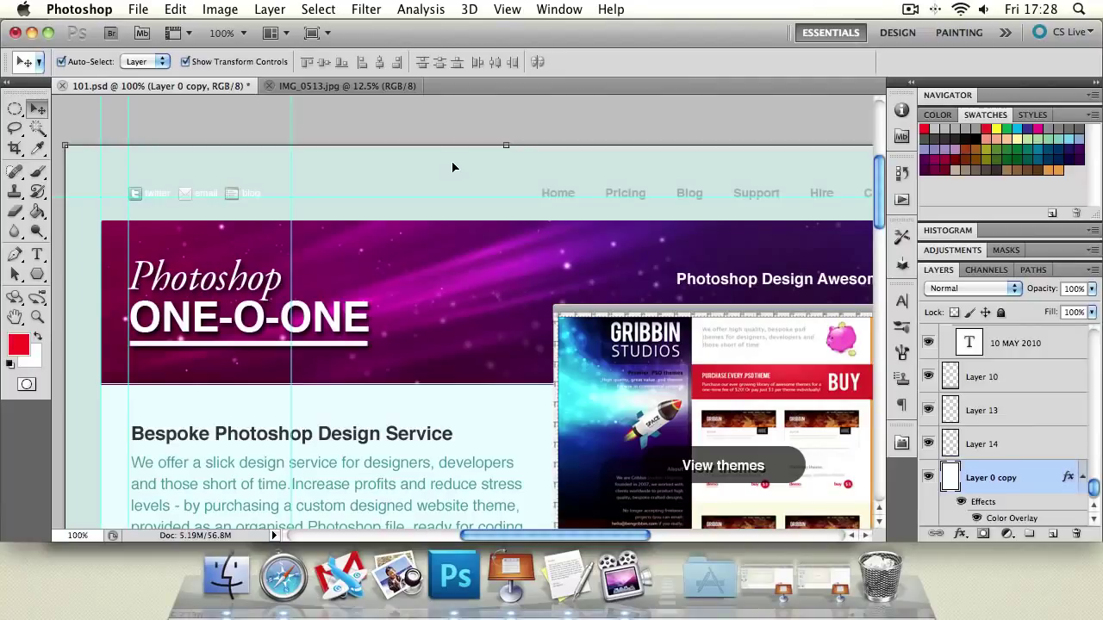
Step: Redo the new layer, brush scribble, Gaussian Blur and 40% opacity change one at a time
click(455, 168)
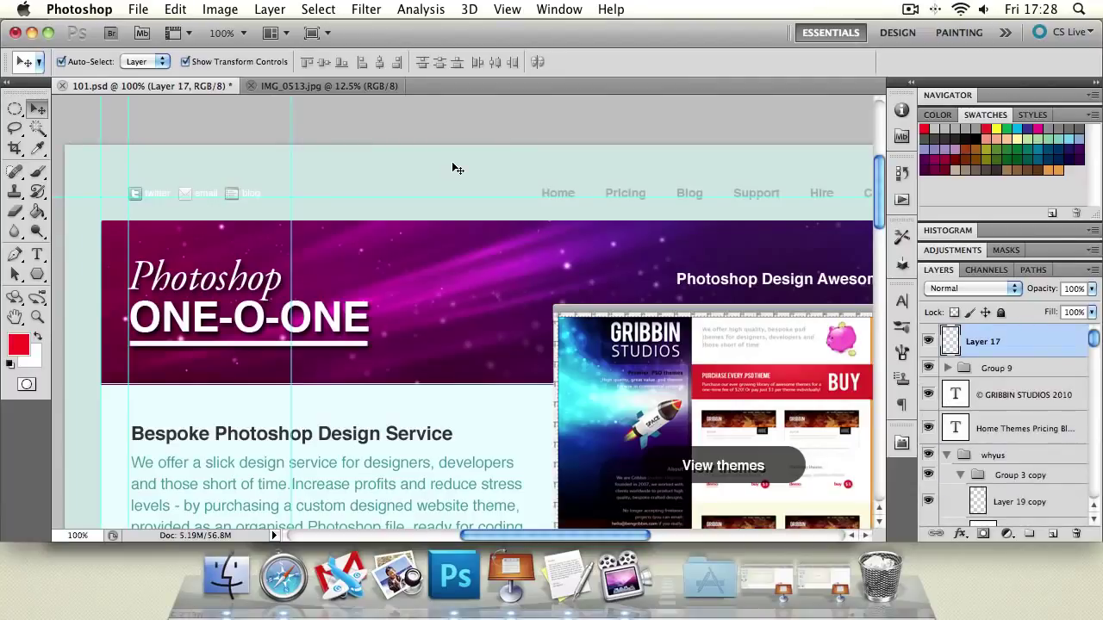
key(super+z)
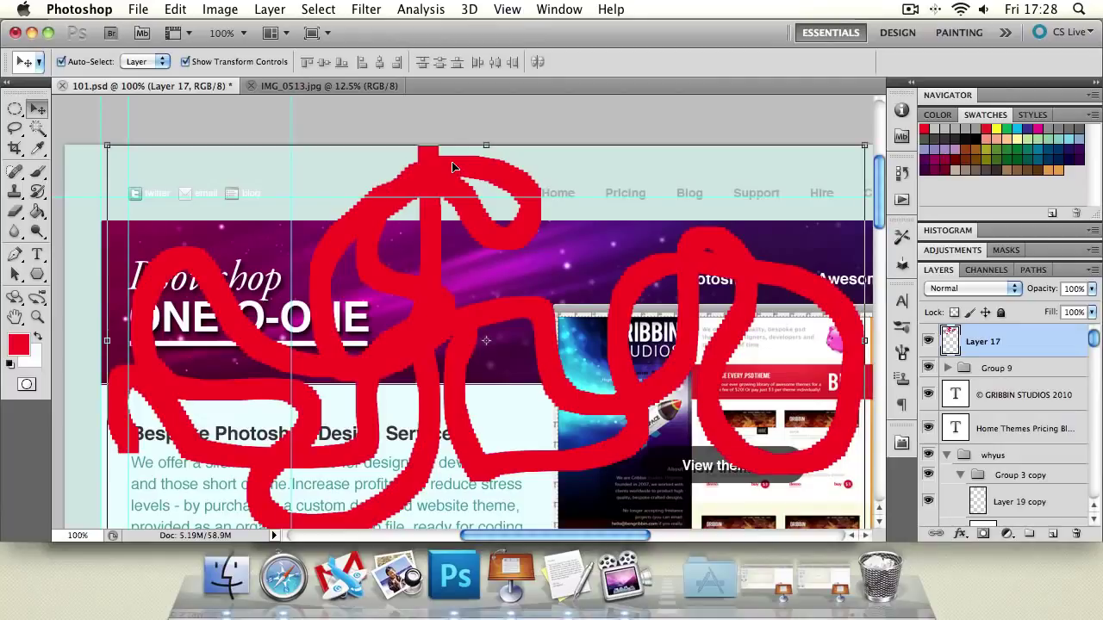
key(super+z)
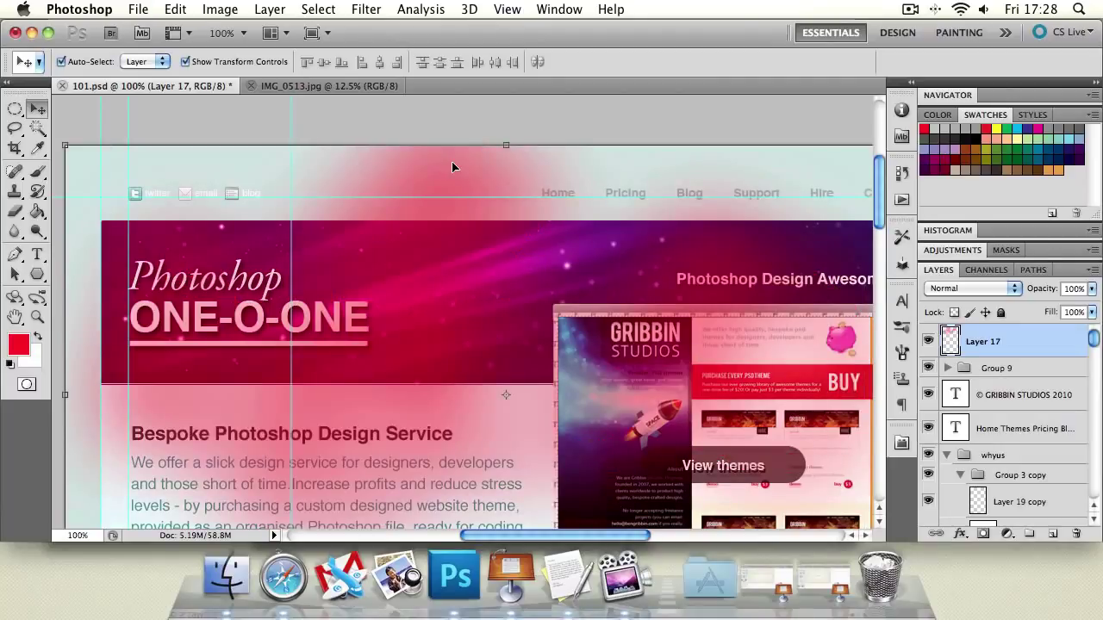
key(4)
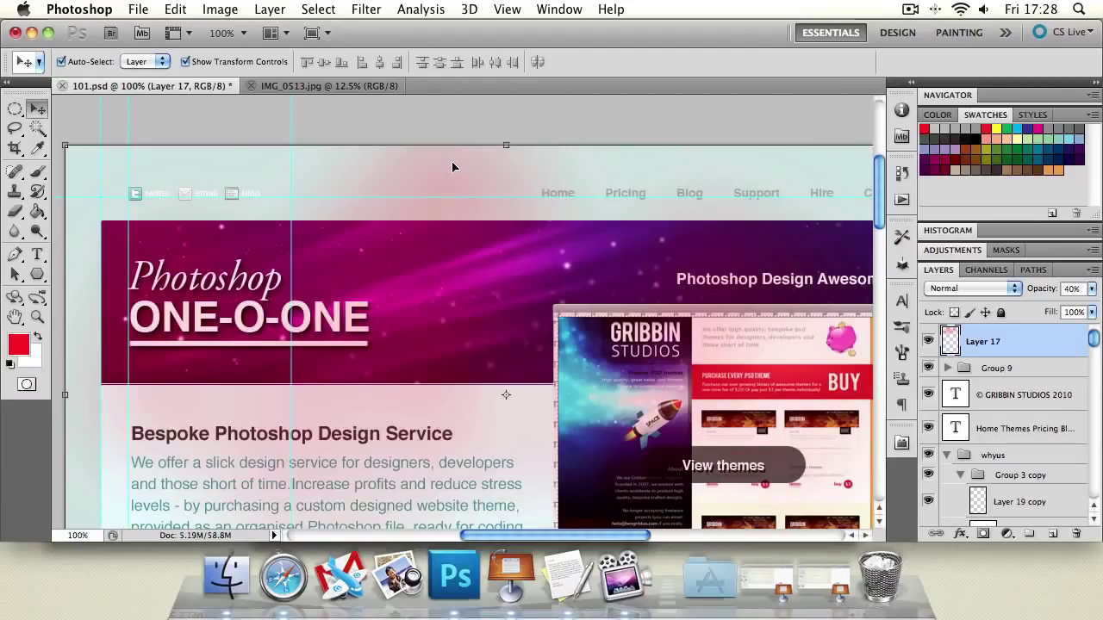
Step: Step back three history states so that Layer 17 is blank again
key(alt+super+z)
key(alt+super+z)
key(alt+super+z)
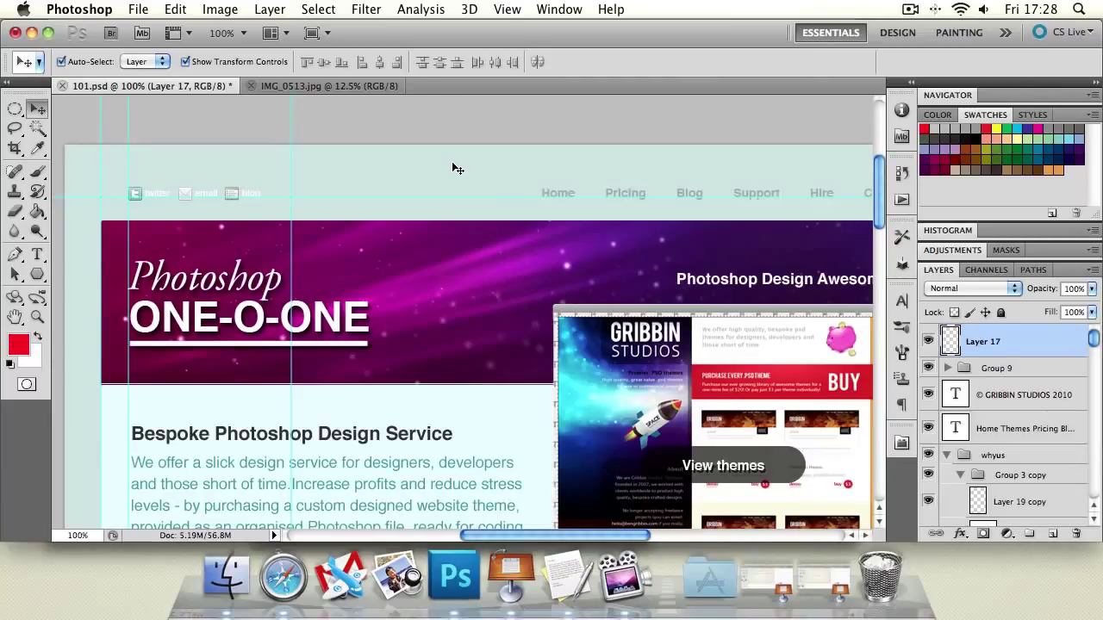
Step: Open the History panel and dock it above the Navigator panel
click(896, 203)
click(498, 98)
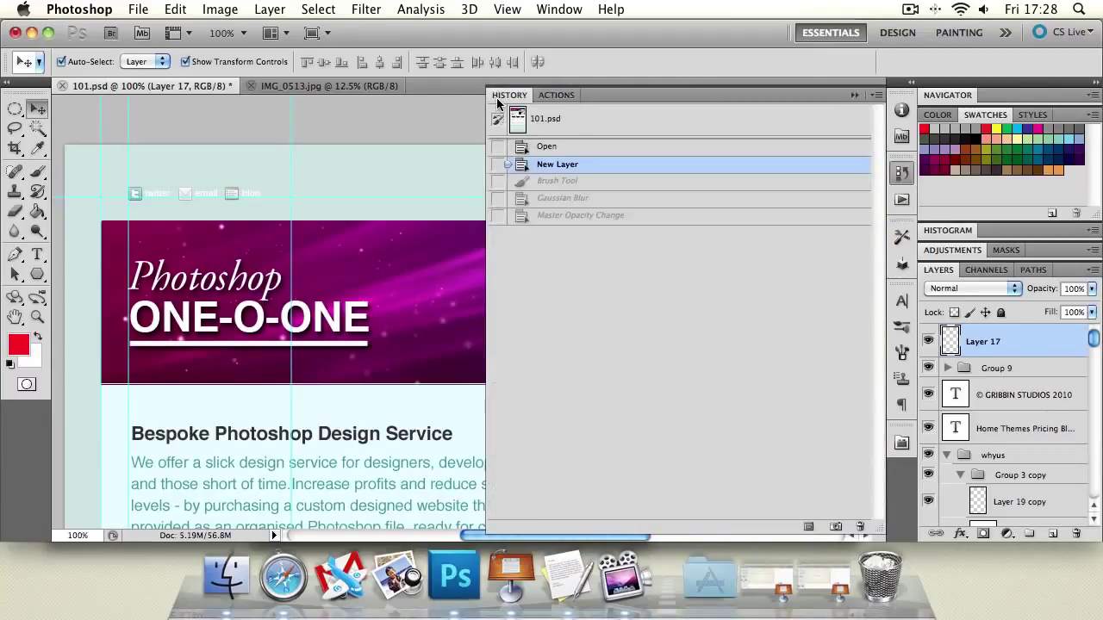
click(902, 174)
drag(1018, 87, 1018, 90)
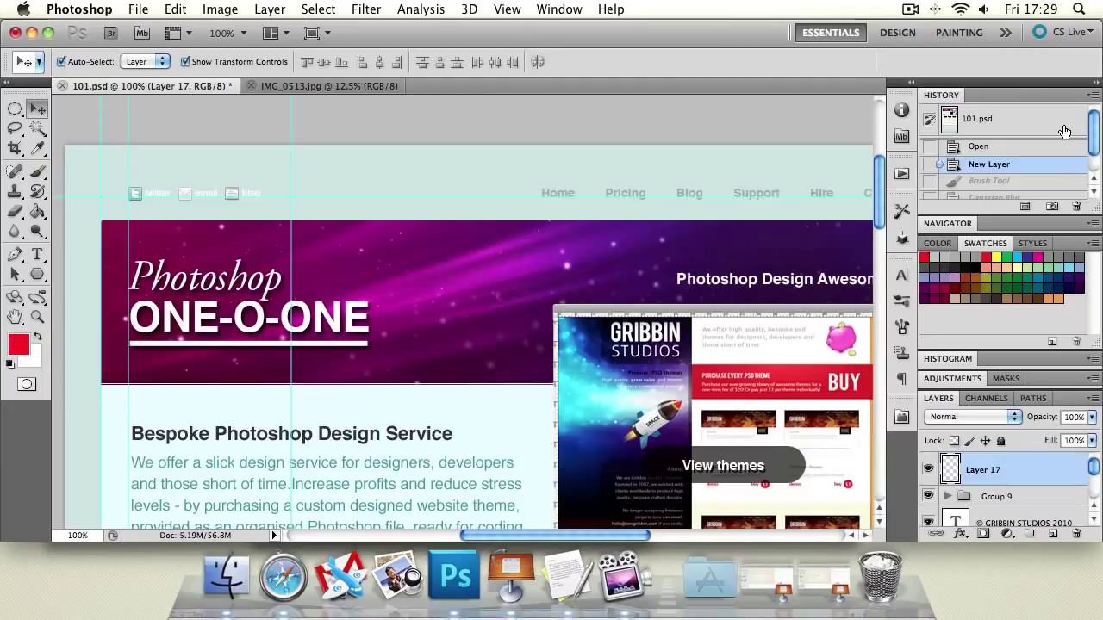
Step: Create a new document from the New Layer history state and close it without saving
drag(1093, 129, 1092, 172)
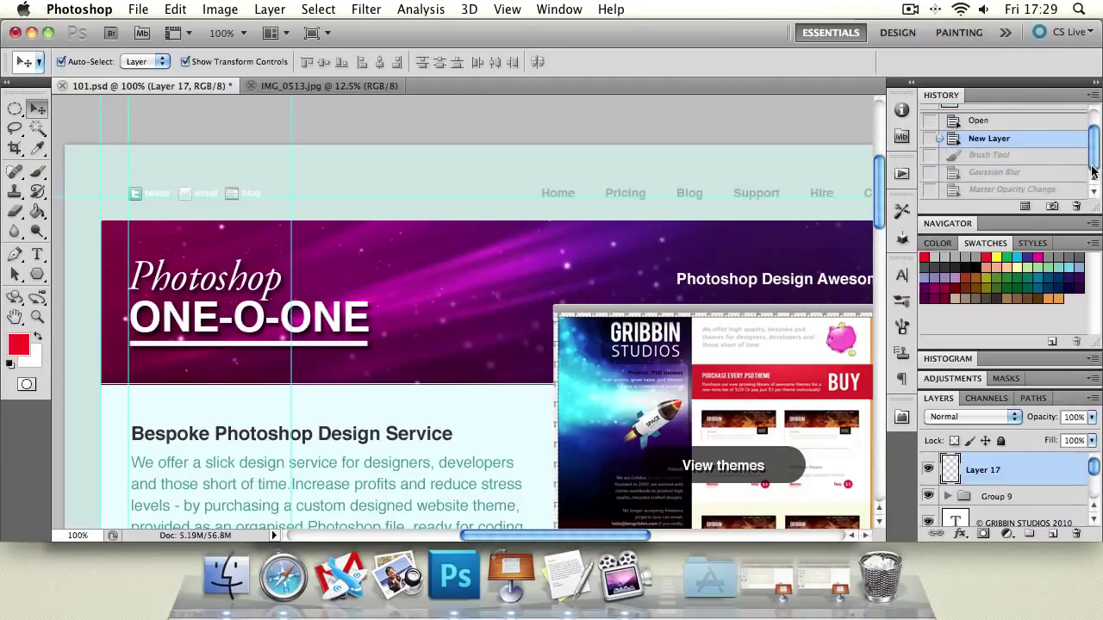
click(1026, 207)
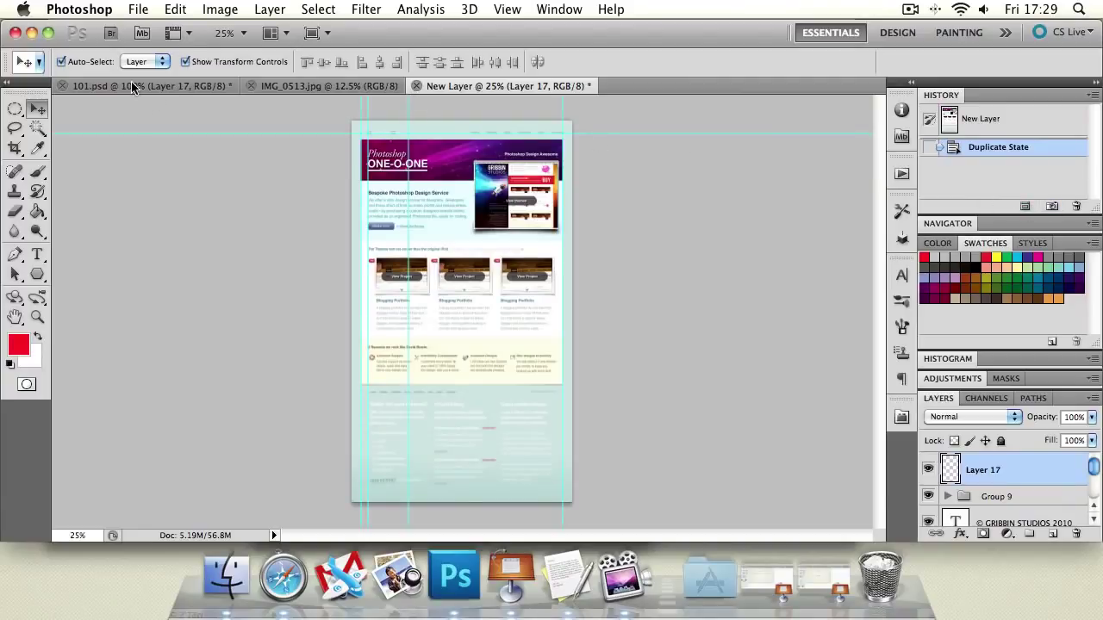
click(416, 86)
click(509, 222)
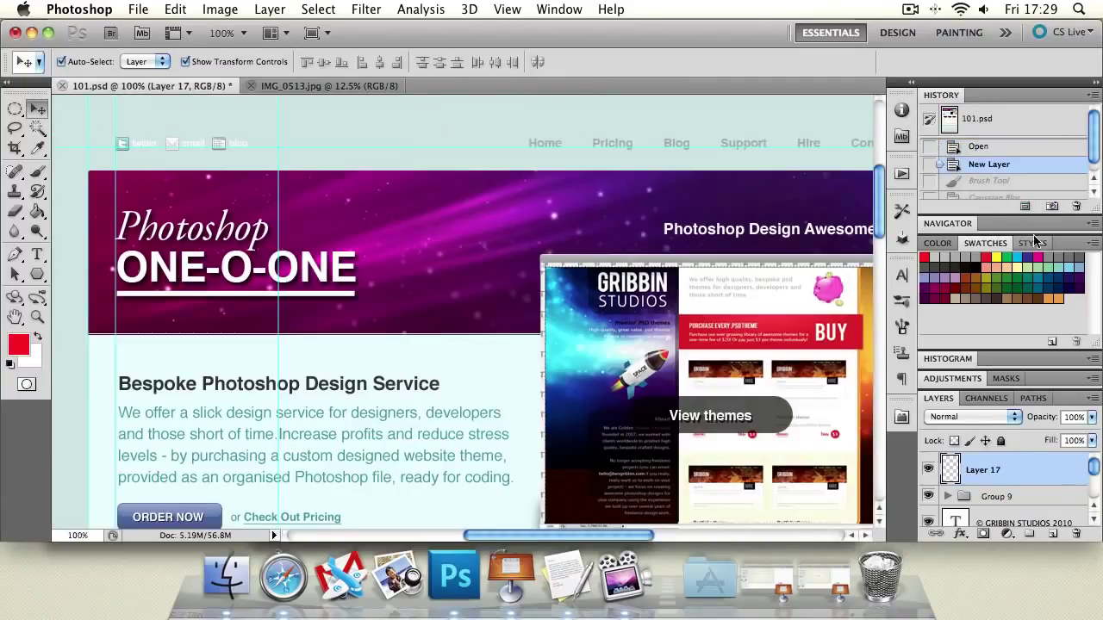
Step: Revert the document to its original 101.psd snapshot in the history and review the recorded states
scroll(1088, 172, down, 1)
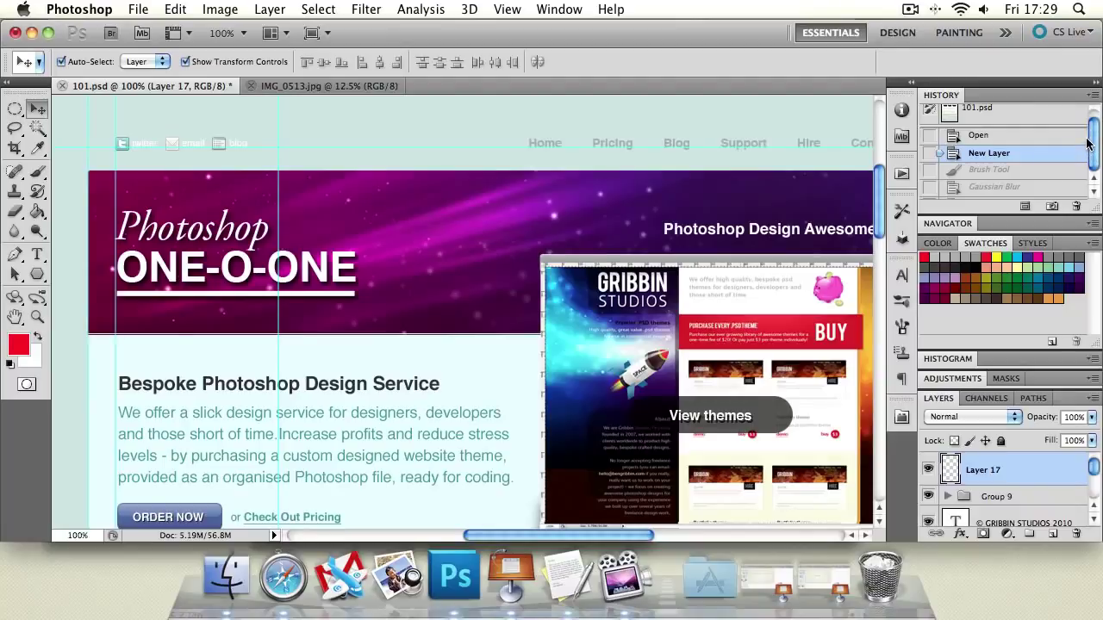
scroll(1087, 143, up, 1)
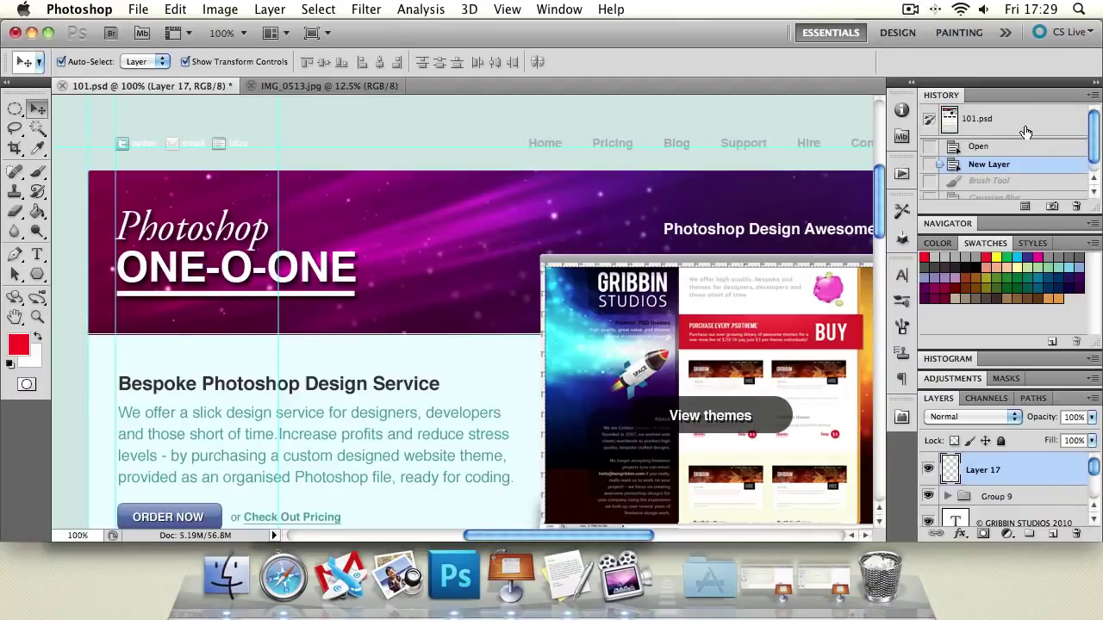
click(1004, 128)
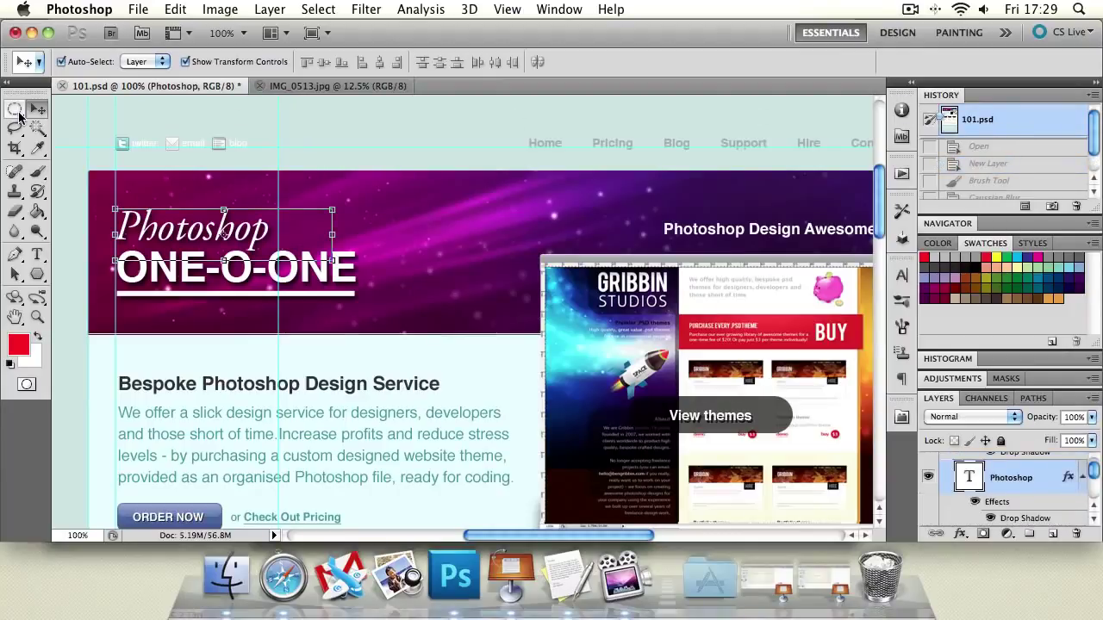
click(250, 119)
scroll(1033, 163, down, 2)
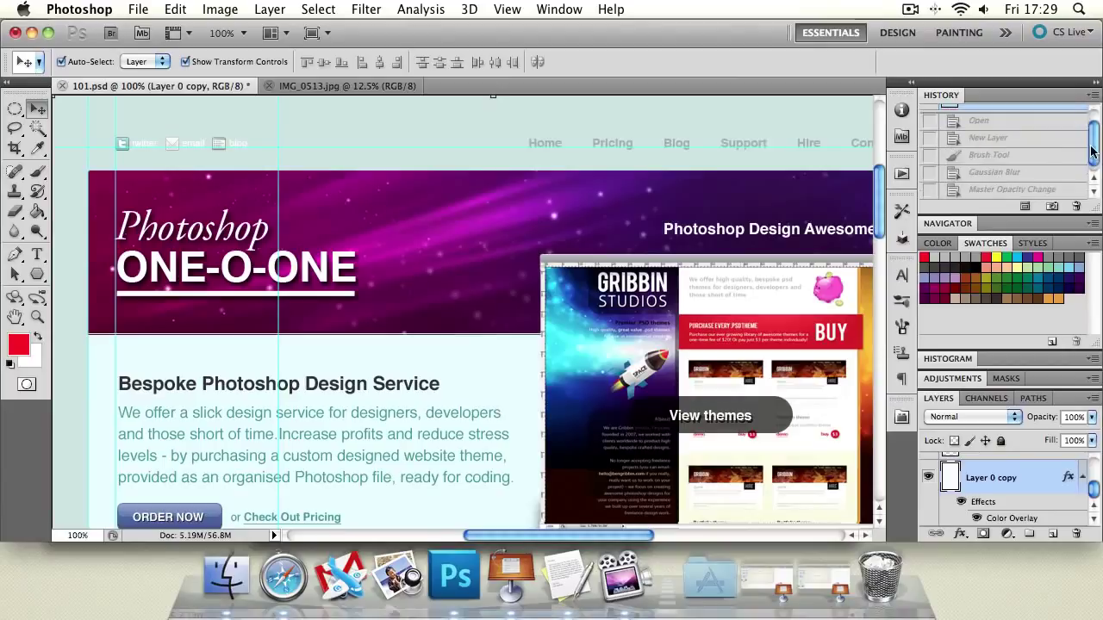
scroll(1017, 160, up, 2)
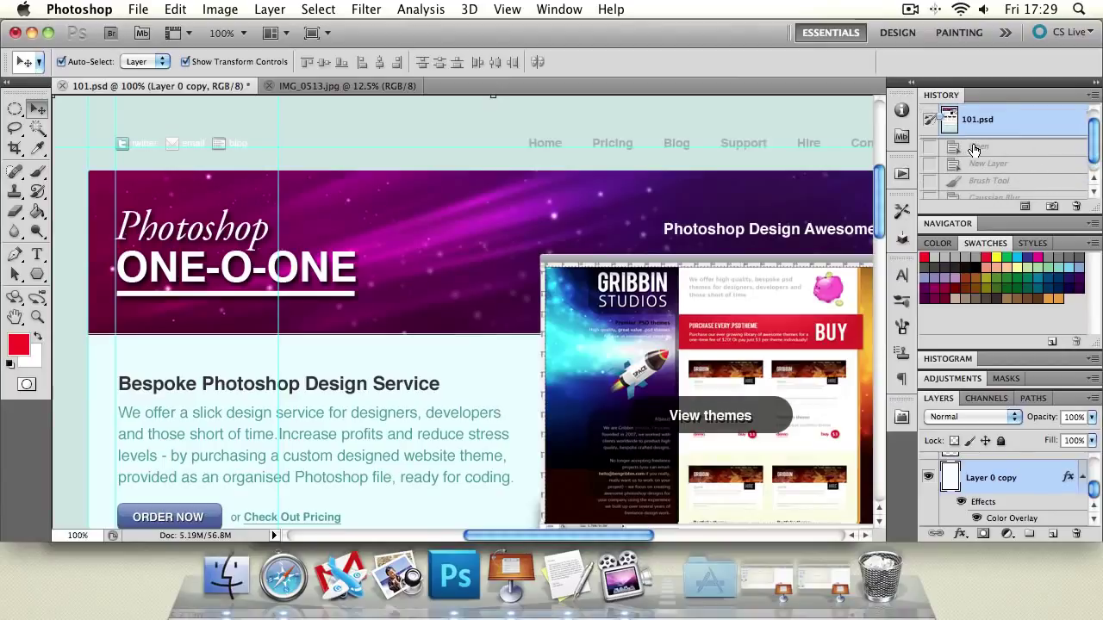
Step: Switch between the Open and New Layer history states, and restore the Brush Tool state with the red scribble
click(975, 148)
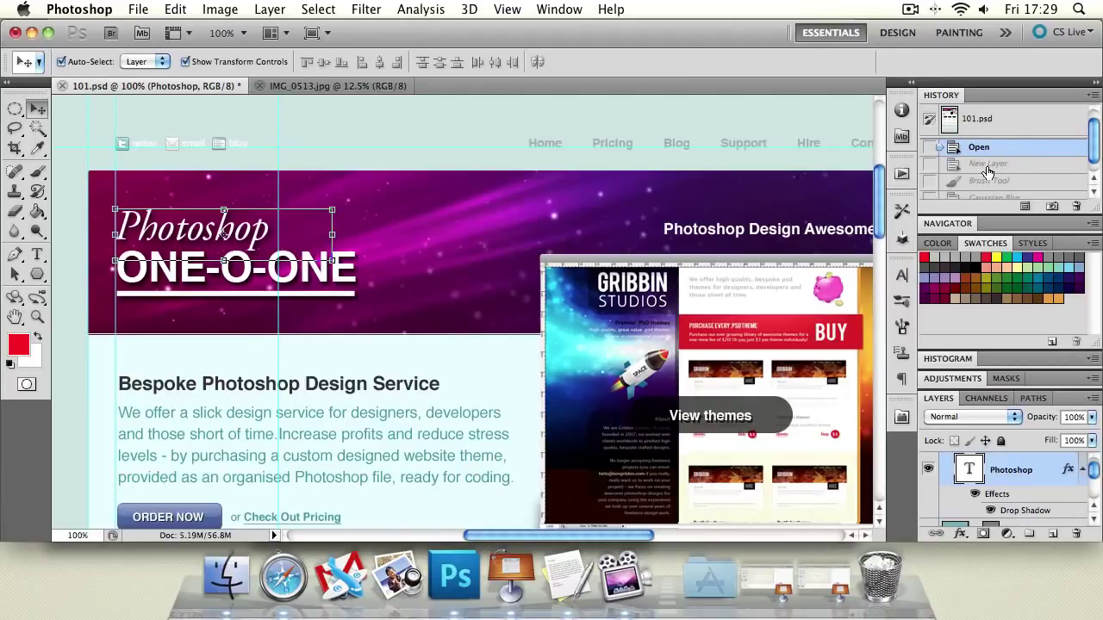
click(987, 164)
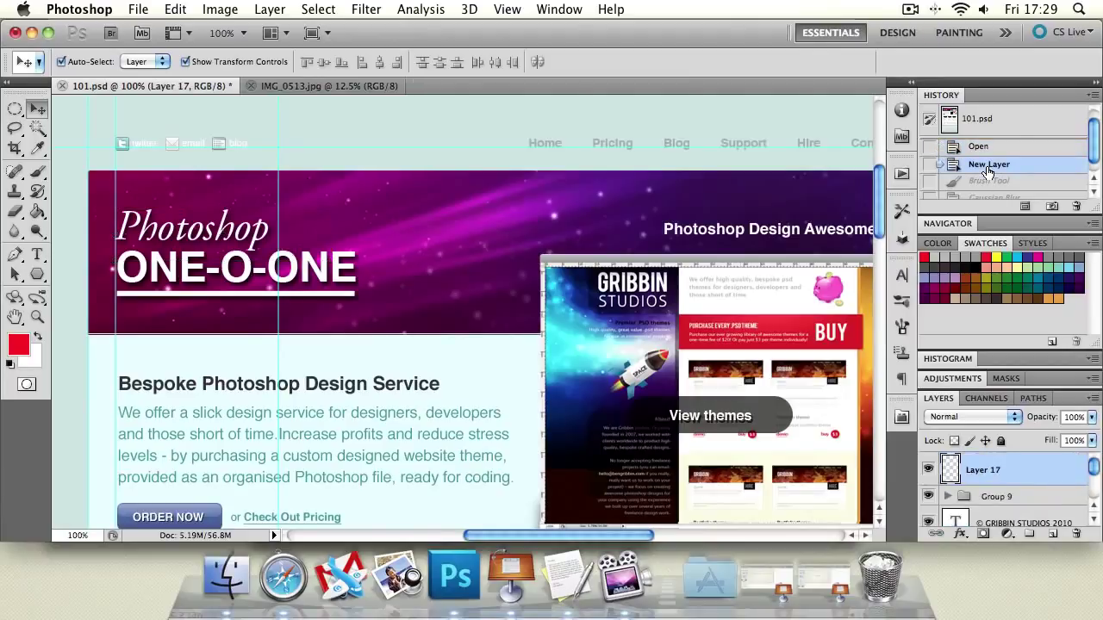
click(982, 148)
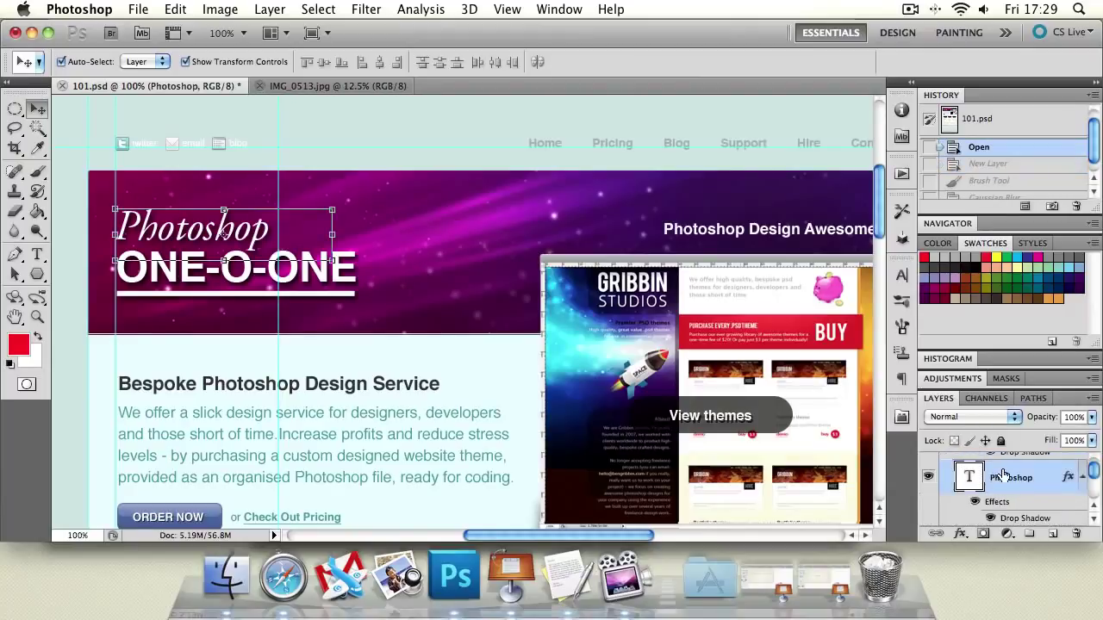
scroll(1091, 469, up, 5)
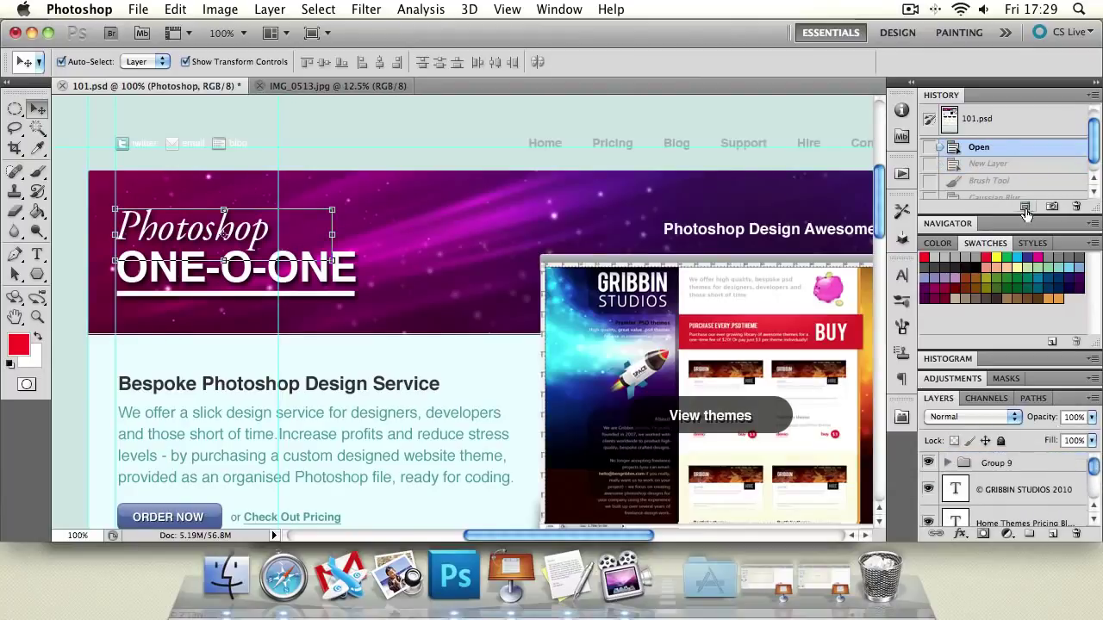
click(1017, 165)
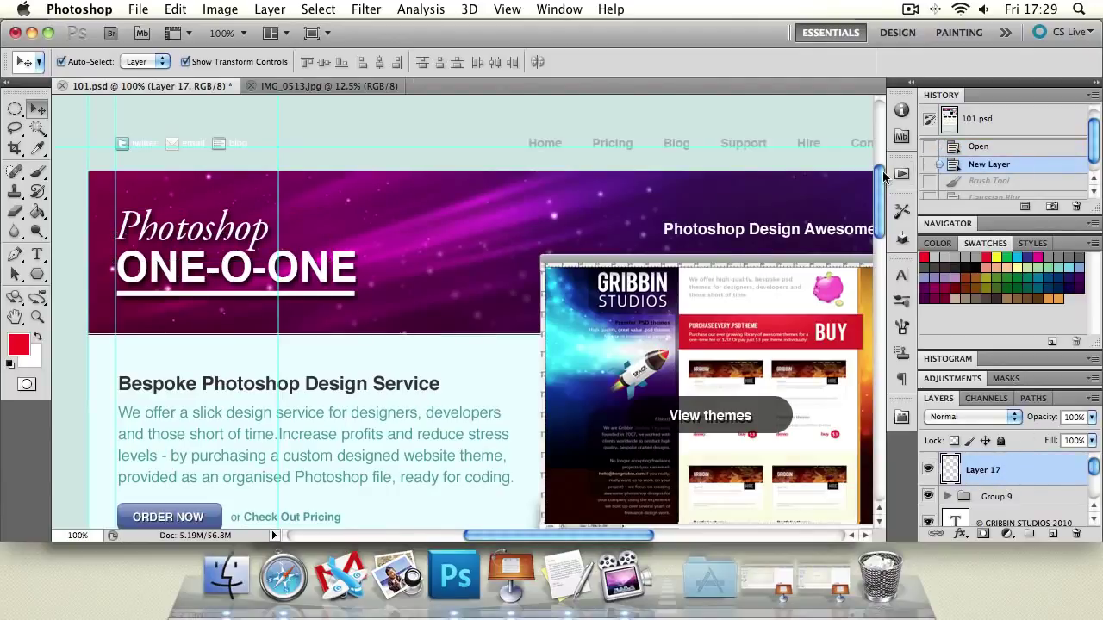
click(995, 181)
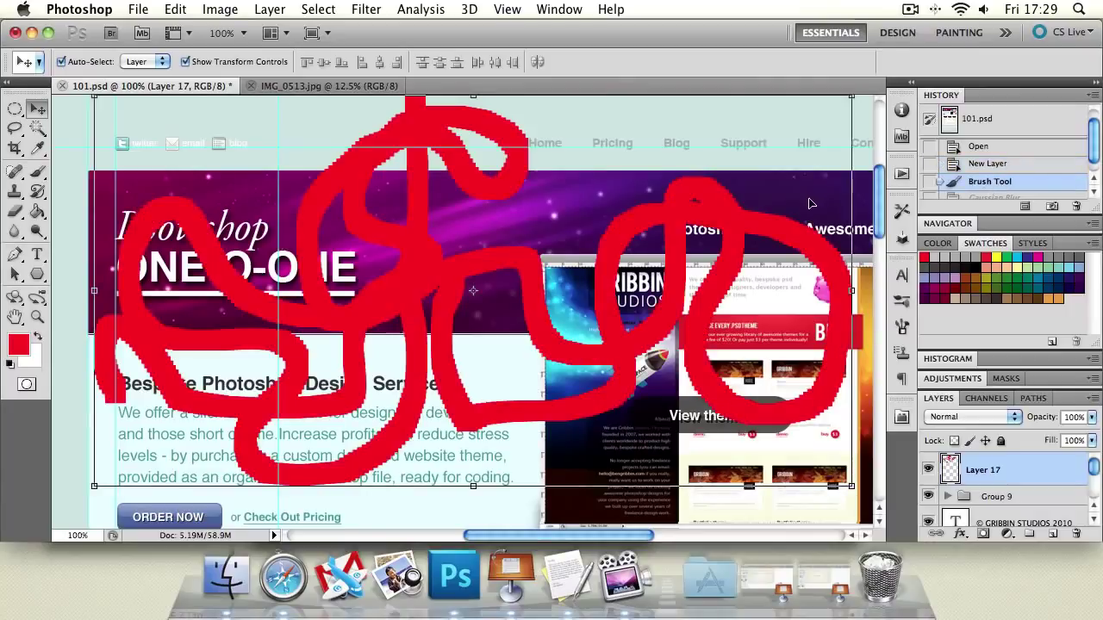
Step: Restore the Gaussian Blur and Master Opacity Change states in turn, and set the Brush Tool state as the history brush source
drag(1098, 147, 1099, 170)
click(1034, 181)
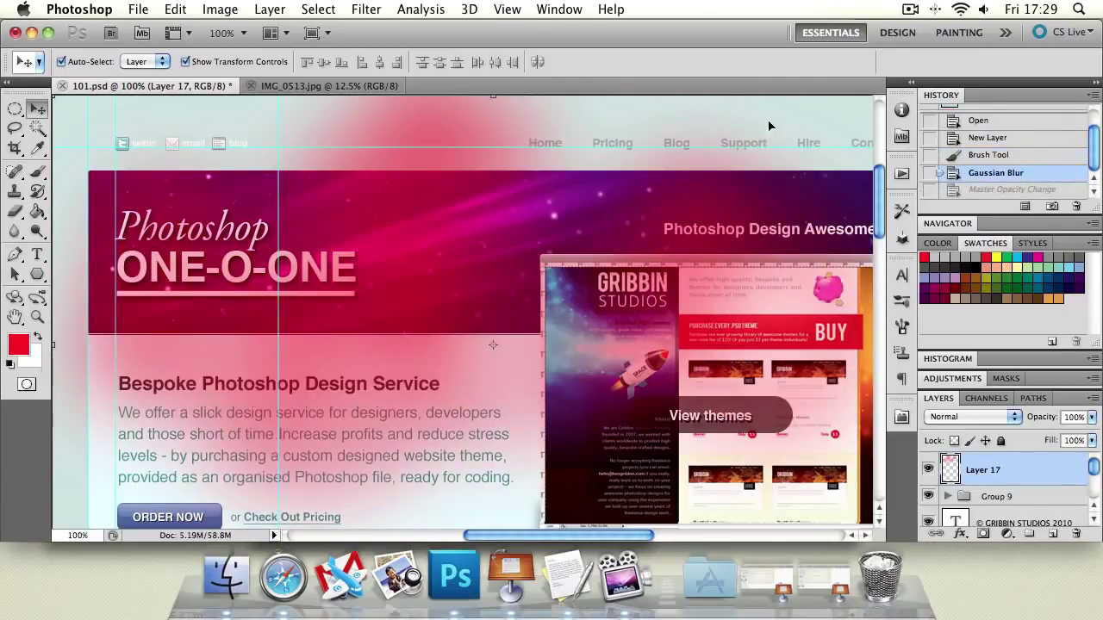
click(1015, 189)
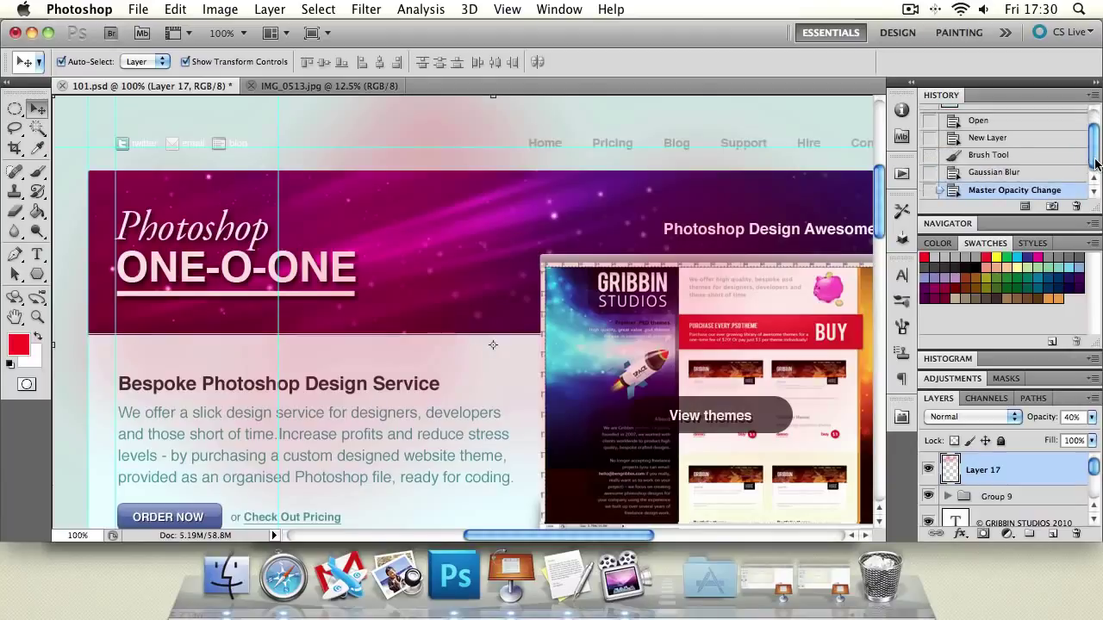
scroll(1096, 162, up, 2)
click(929, 182)
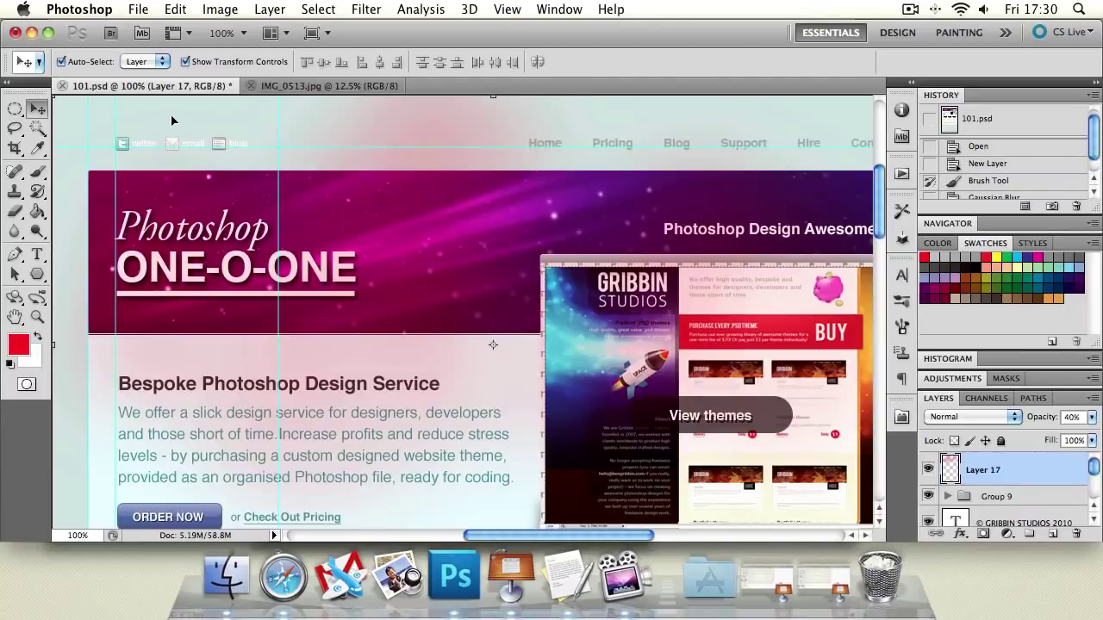
Step: Switch to IMG_0513.jpg and apply the Accented Edges filter with edge width 1, edge brightness 7 and smoothness 1
click(283, 87)
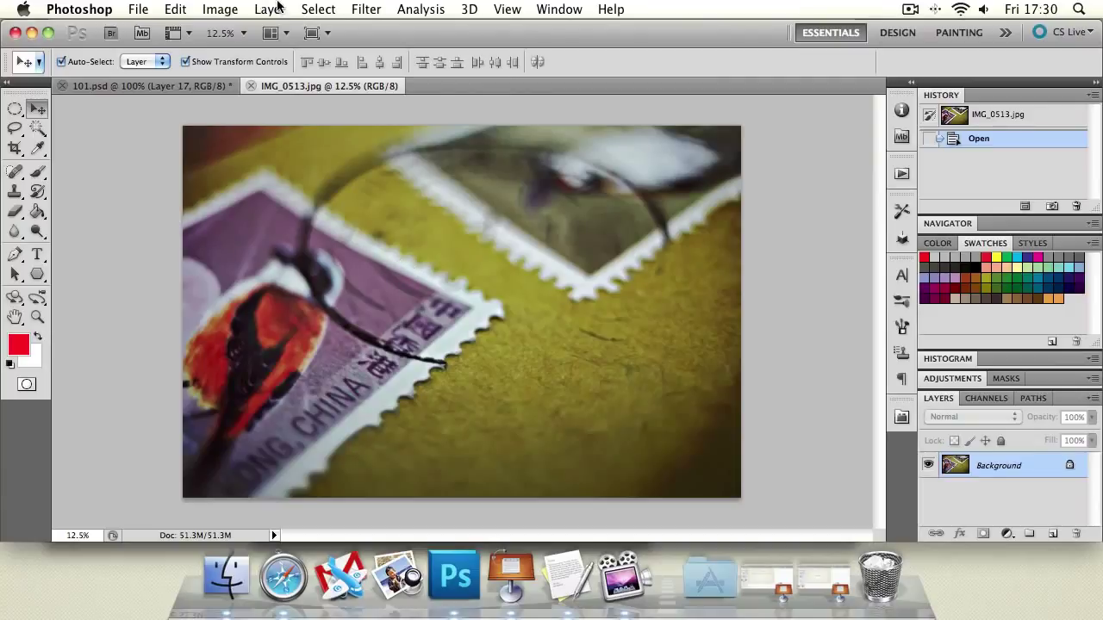
click(362, 11)
mouse_move(422, 194)
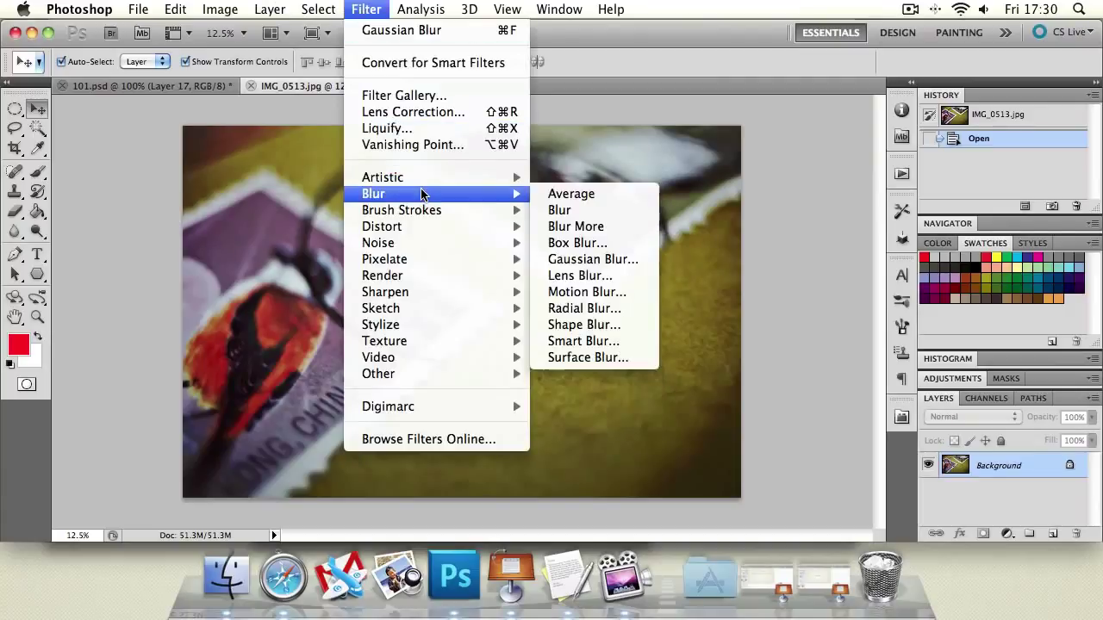
click(421, 98)
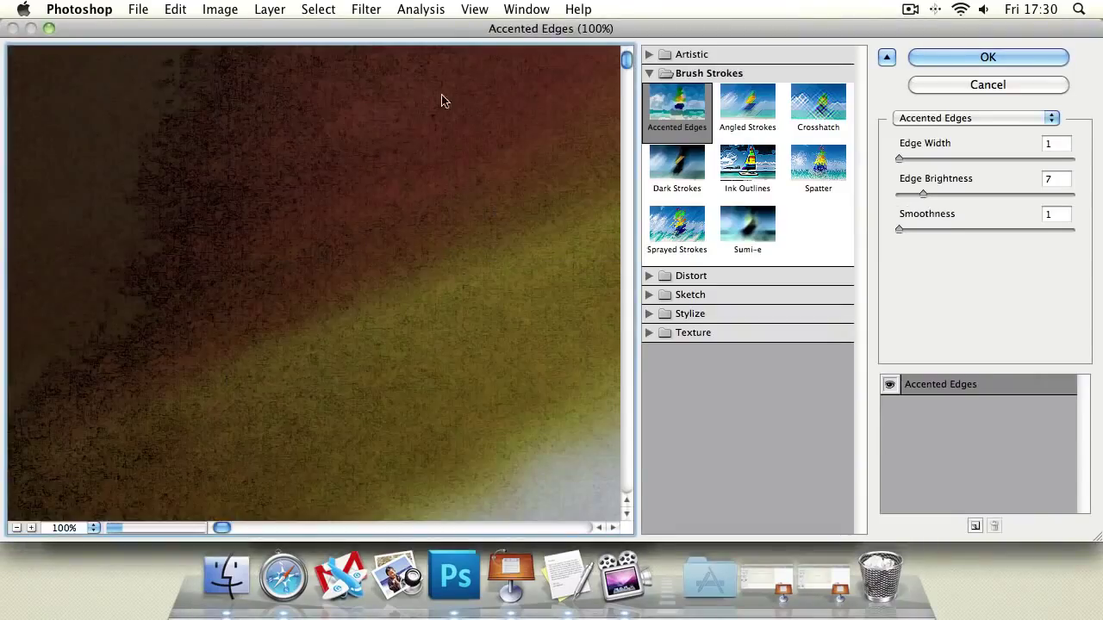
click(956, 59)
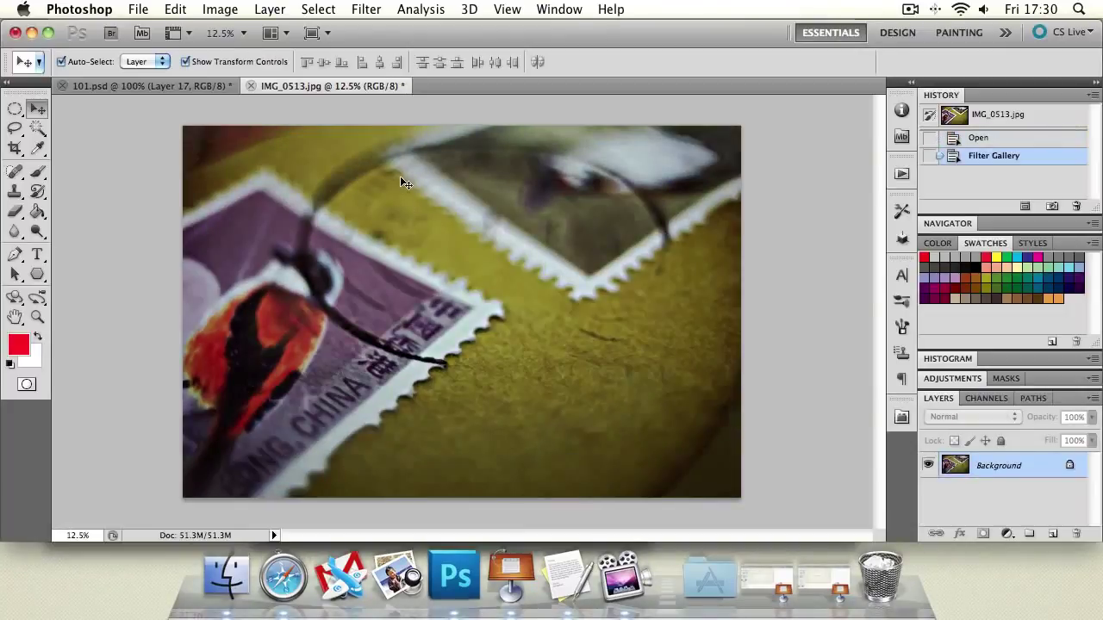
Step: Apply a second Filter Gallery effect to the stamp photo and compare the two Filter Gallery states in the history
click(369, 10)
click(371, 31)
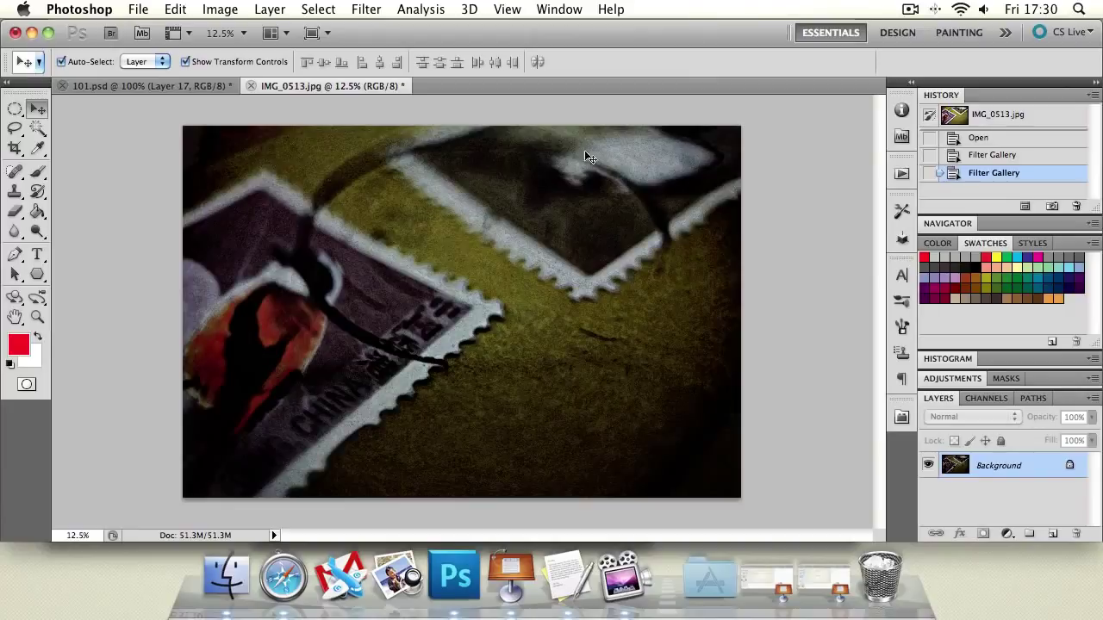
click(974, 155)
click(987, 172)
Step: Activate the History Brush tool and display its brush presets as small thumbnails
drag(37, 191, 97, 191)
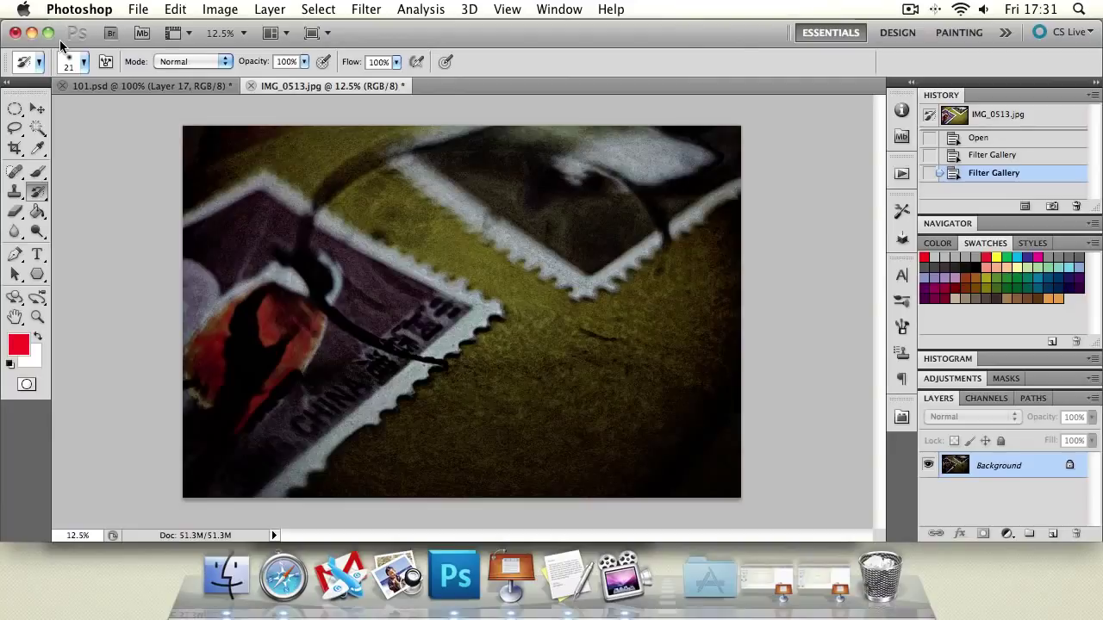
click(84, 62)
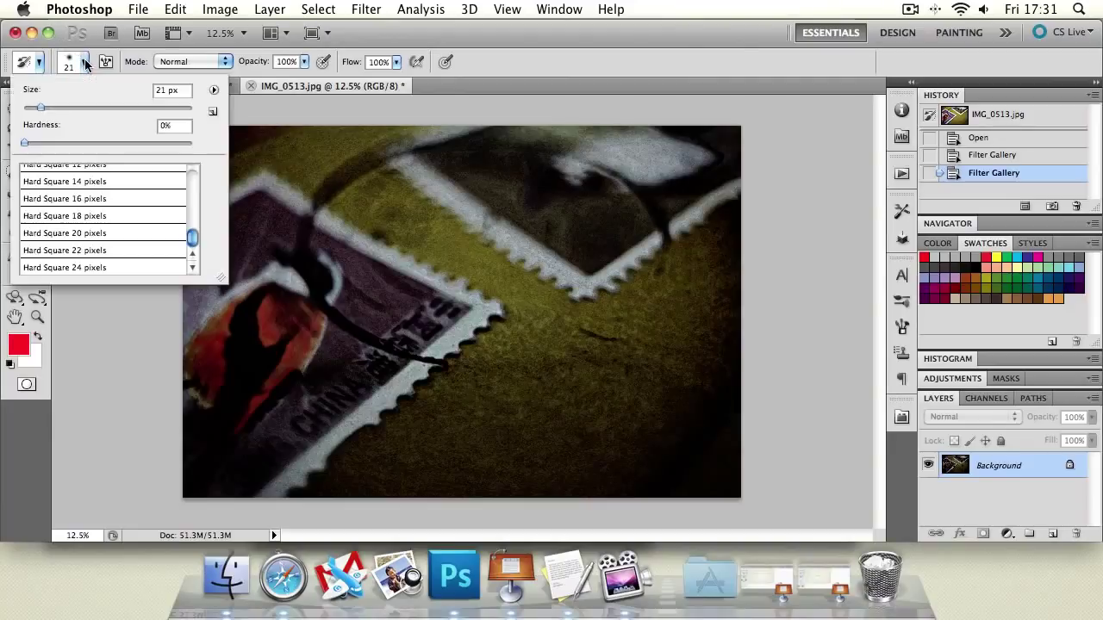
click(214, 90)
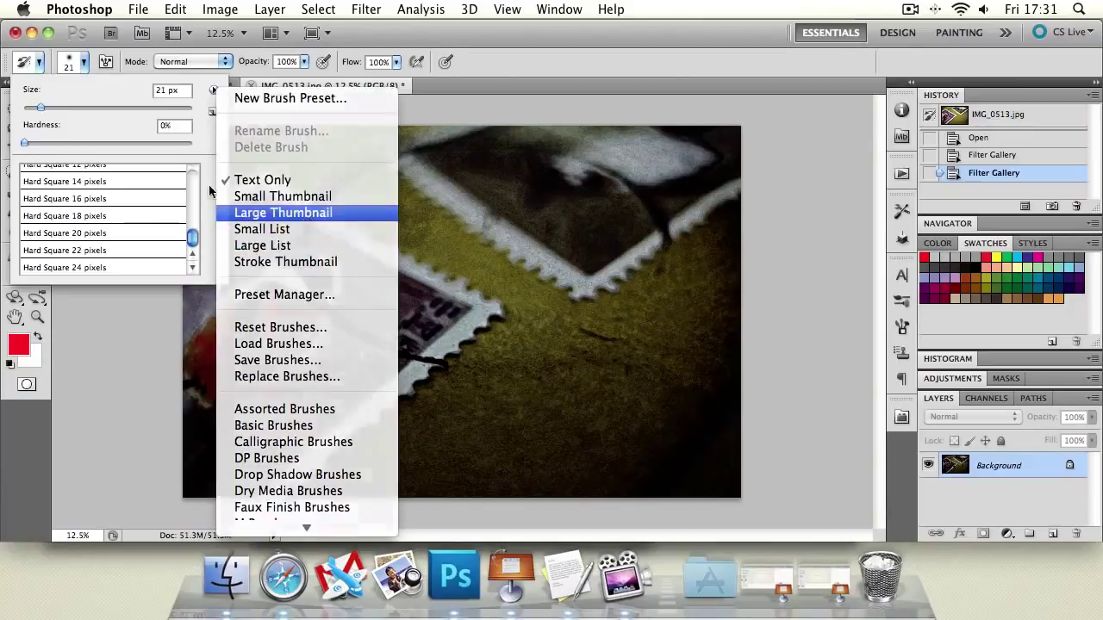
click(307, 214)
drag(192, 237, 191, 176)
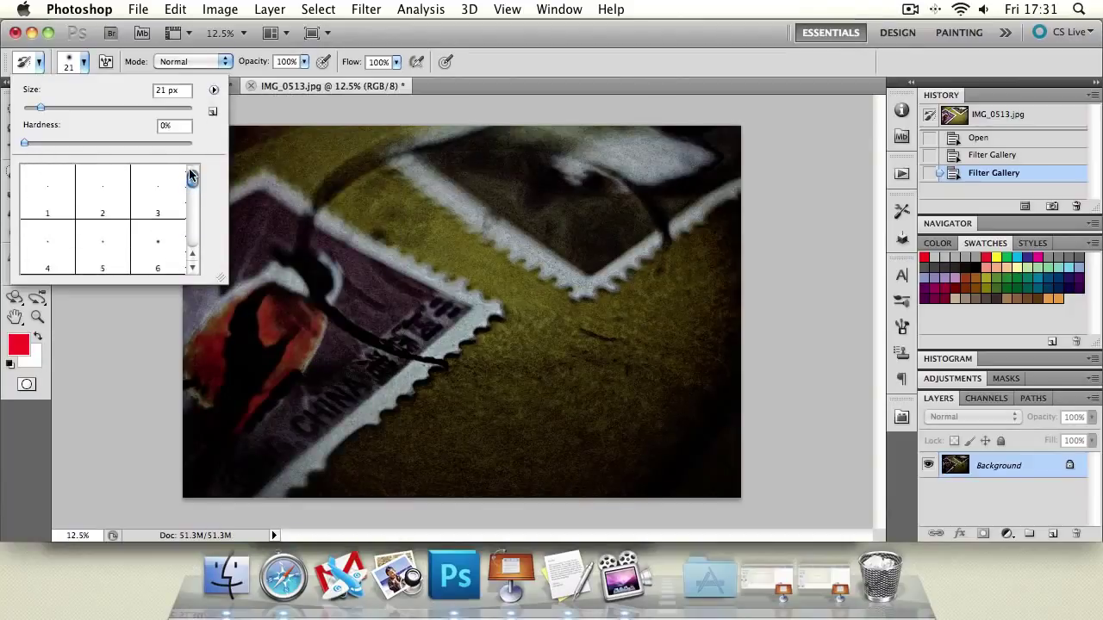
click(214, 90)
click(268, 193)
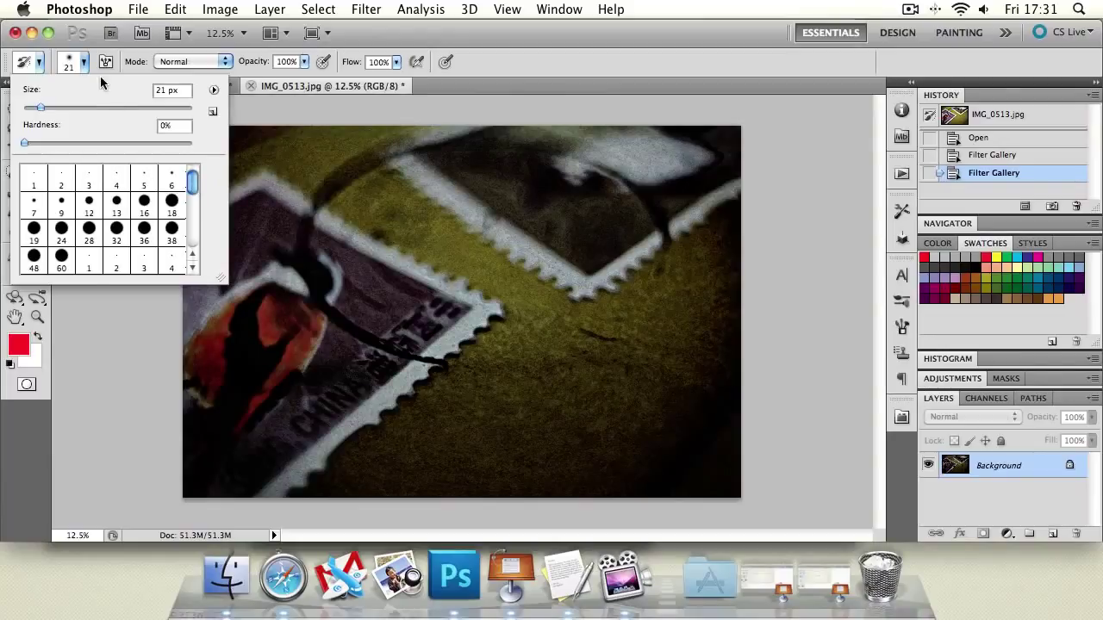
mouse_move(194, 181)
mouse_down()
mouse_move(186, 248)
mouse_move(188, 162)
mouse_up()
drag(197, 182, 196, 192)
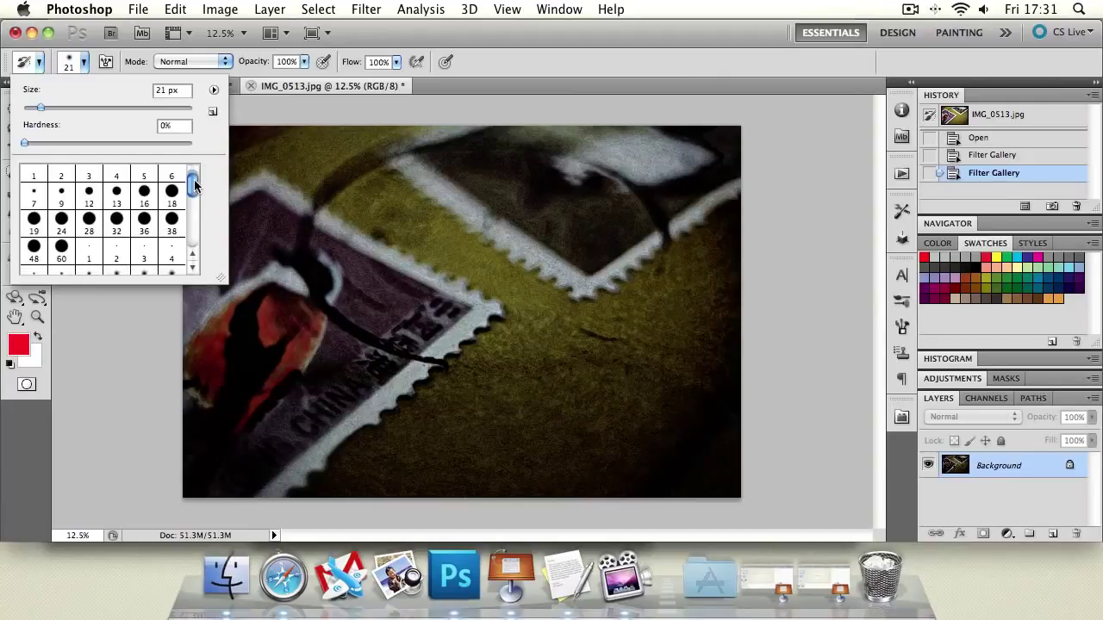
Step: Choose the hard round 36 preset, enlarge it to 569 px and paint the original image back over the bird stamp
click(143, 220)
drag(55, 104, 116, 105)
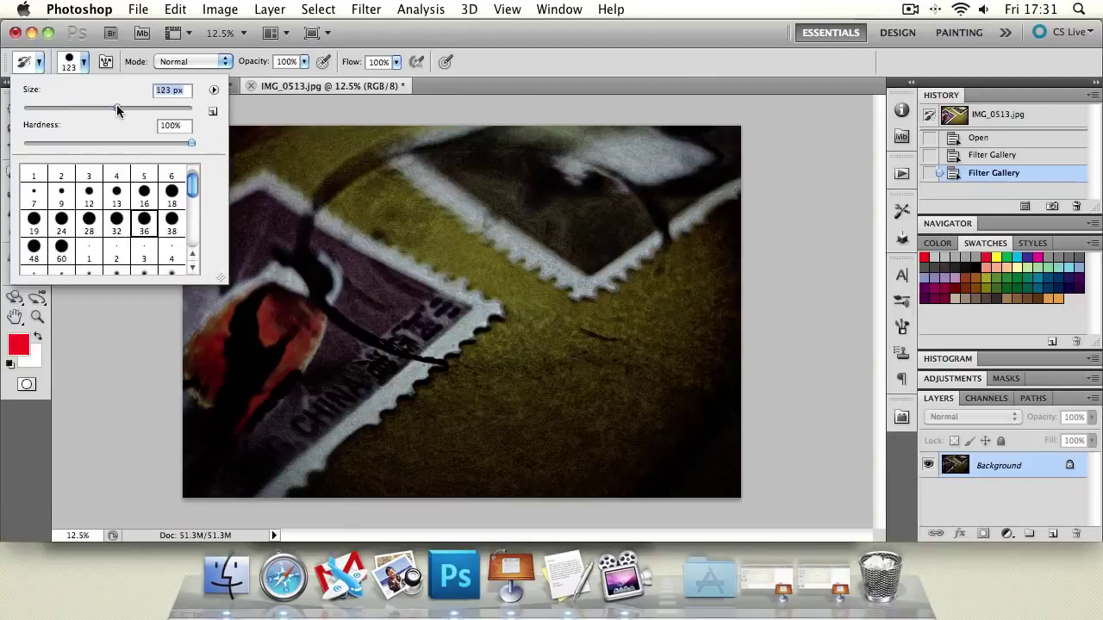
click(548, 40)
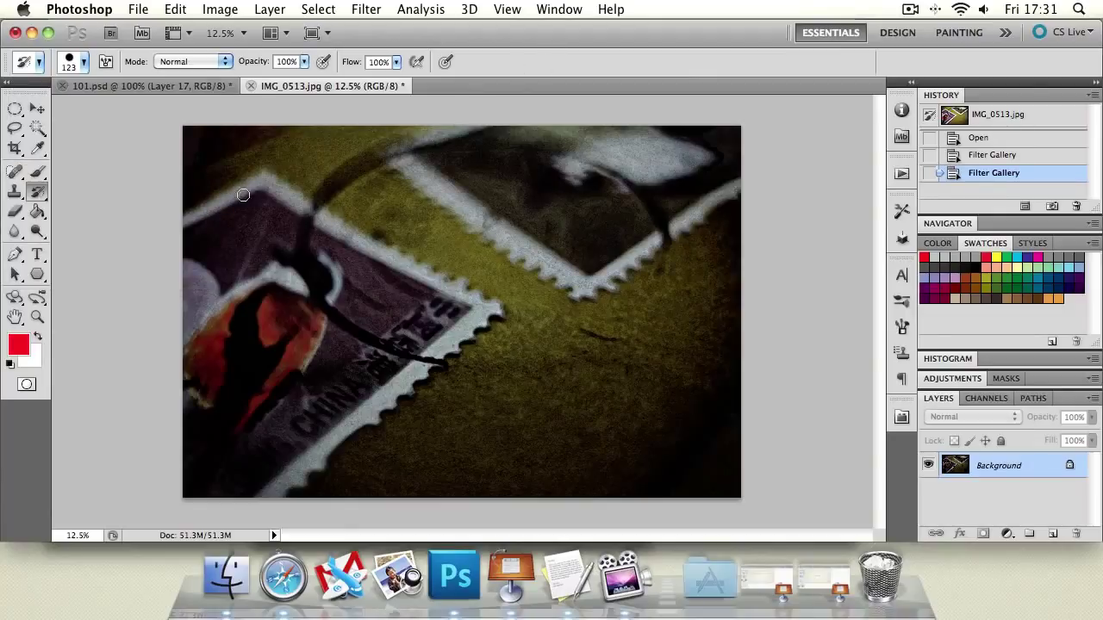
click(83, 62)
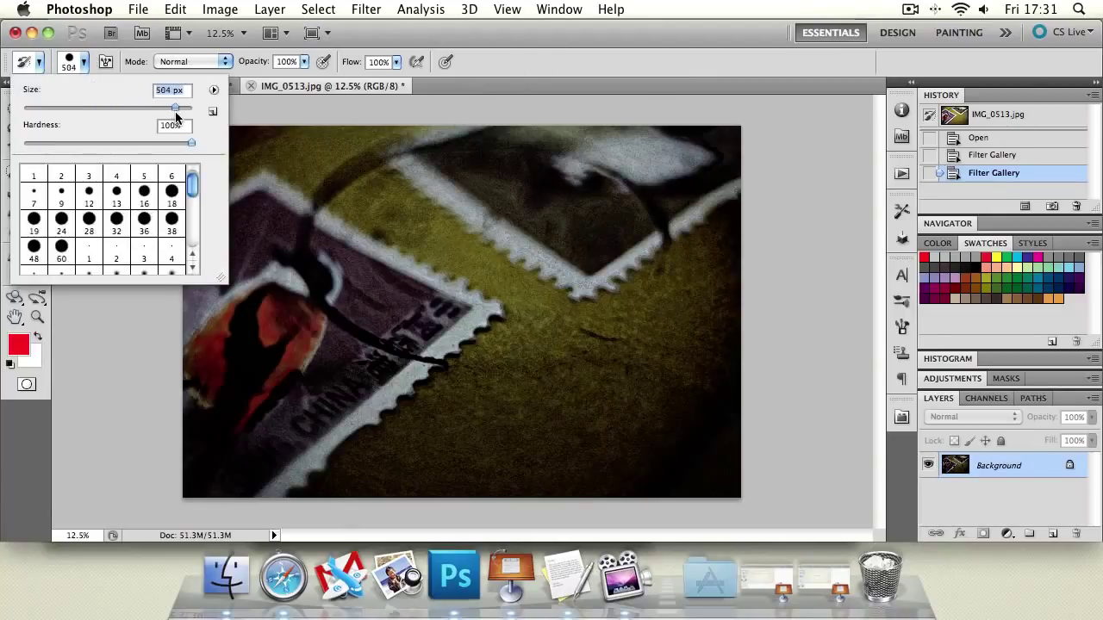
mouse_move(322, 271)
mouse_down()
mouse_move(295, 276)
mouse_move(303, 284)
mouse_move(366, 261)
mouse_move(283, 246)
mouse_move(233, 222)
mouse_move(409, 229)
mouse_move(379, 225)
mouse_up()
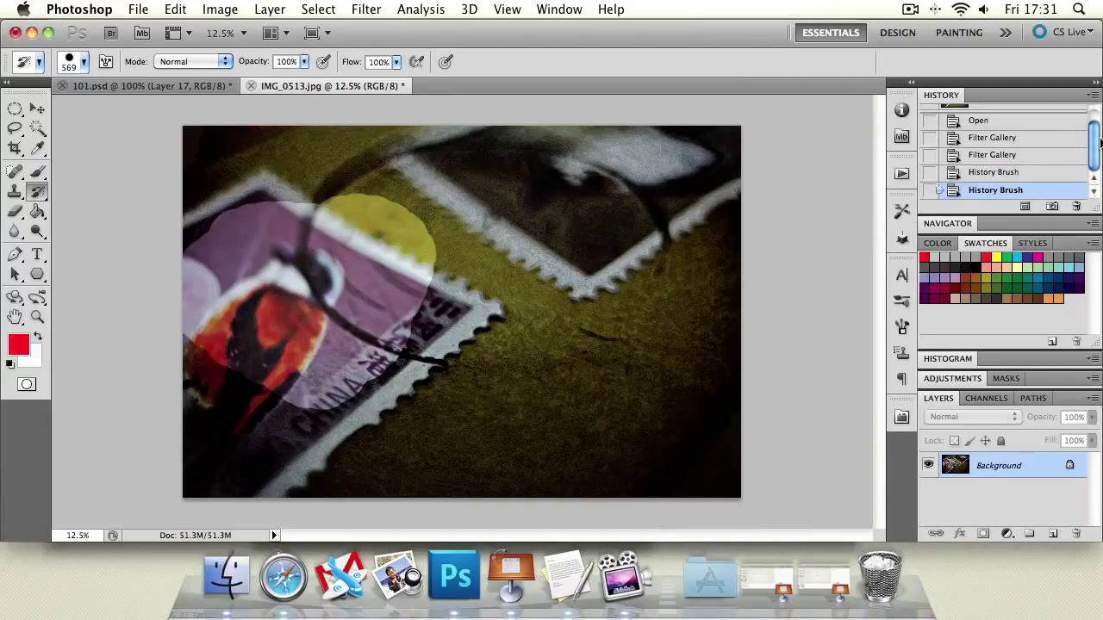
Step: Compare the original IMG_0513.jpg snapshot with the latest History Brush state
scroll(1097, 142, up, 1)
click(983, 118)
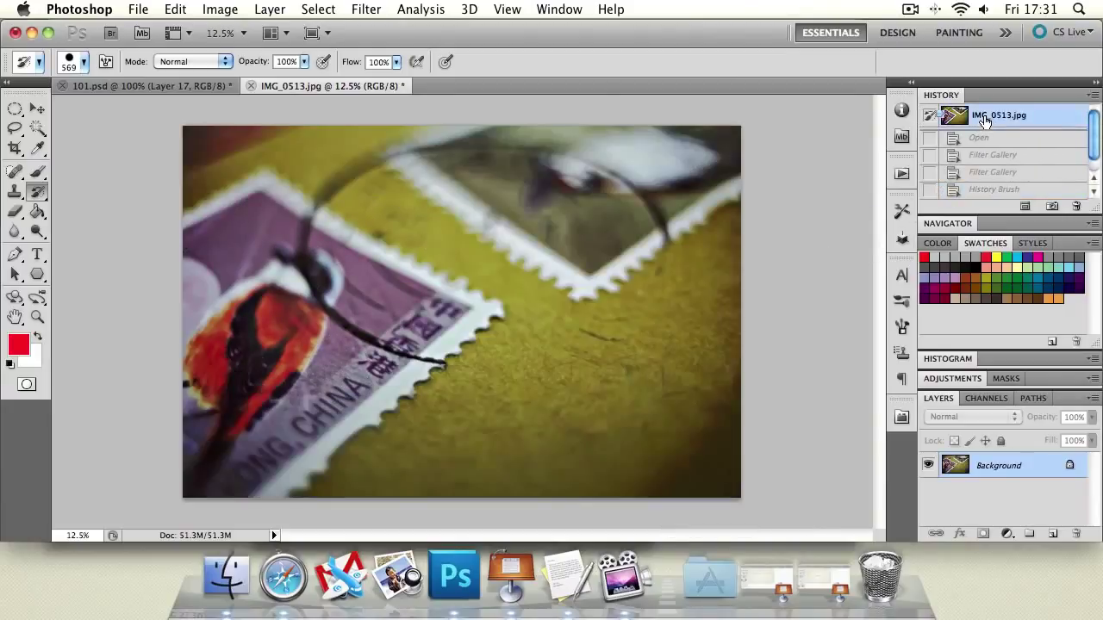
scroll(1097, 130, down, 1)
click(994, 189)
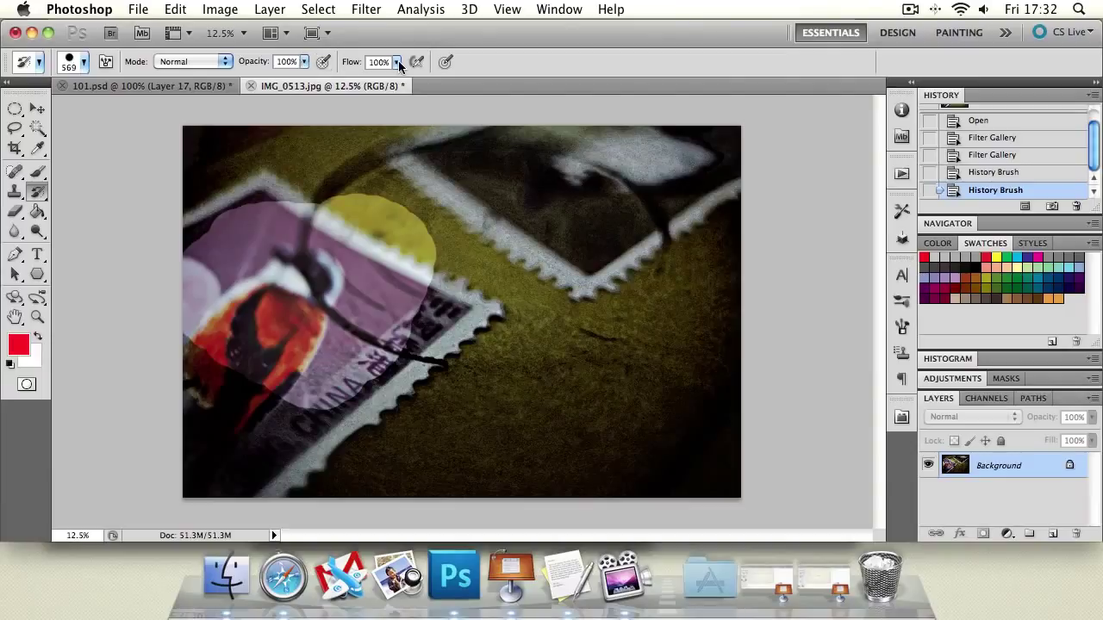
Step: Set the History Brush opacity to 21% and its hardness to 0%
click(304, 62)
drag(308, 79, 242, 86)
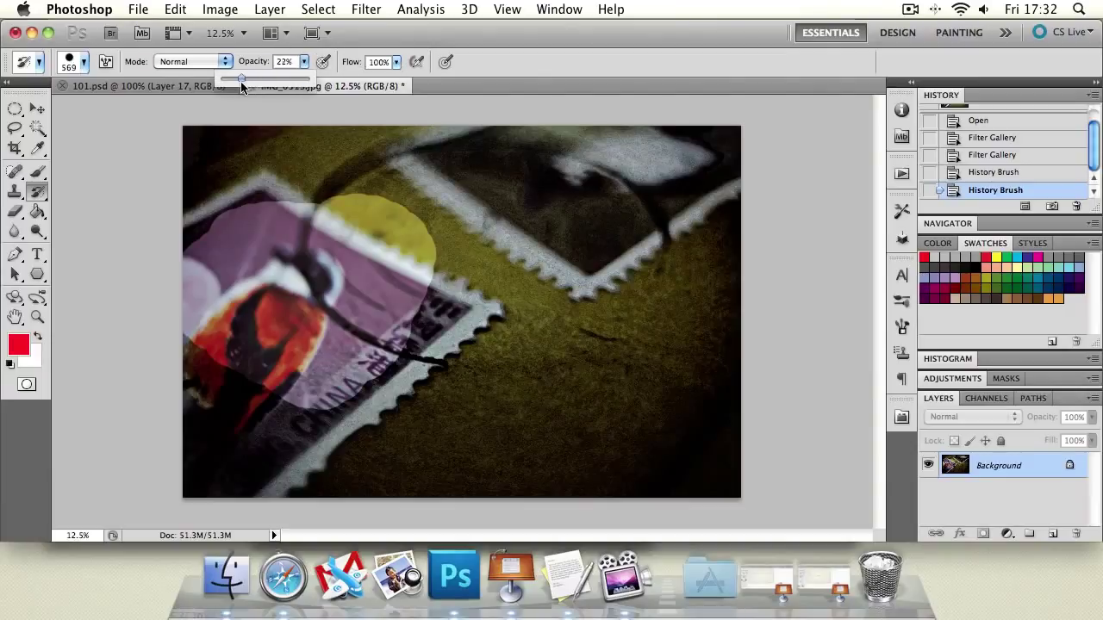
click(82, 61)
drag(35, 142, 24, 143)
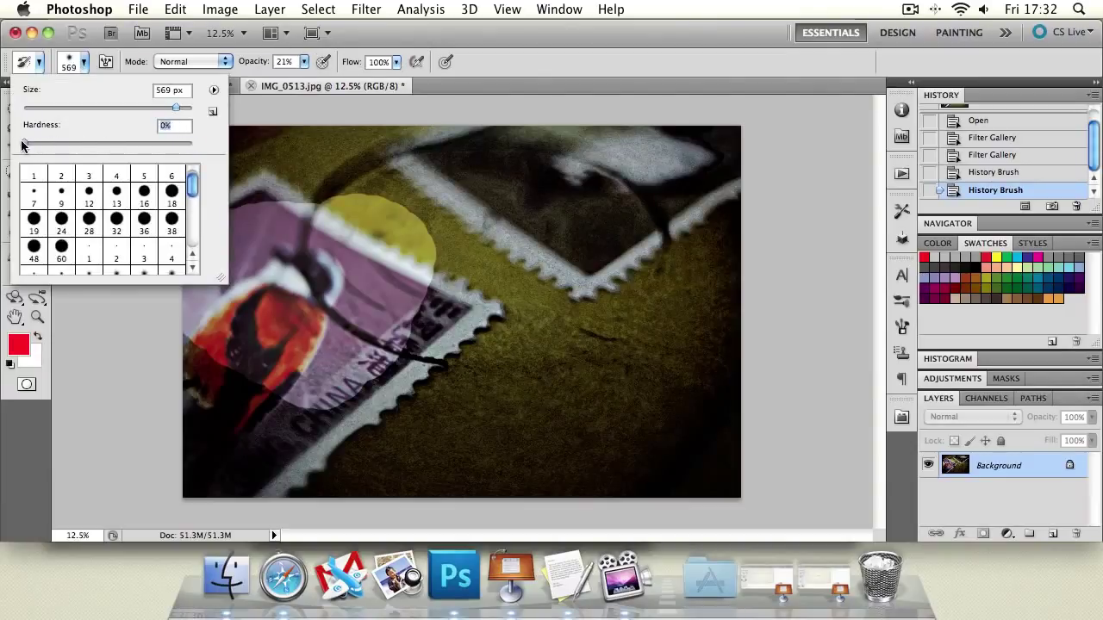
Step: Paint the original image softly back over the upper stamp and the yellow background beside it
mouse_move(602, 243)
mouse_down()
mouse_move(586, 216)
mouse_move(596, 245)
mouse_up()
click(593, 267)
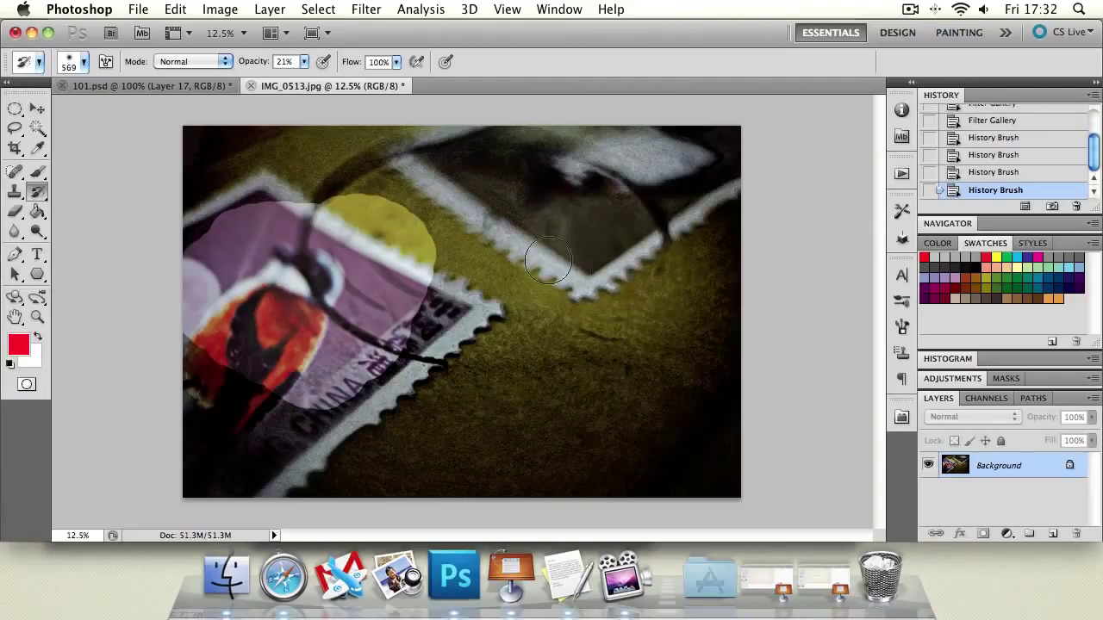
click(569, 259)
click(589, 250)
click(608, 254)
click(595, 226)
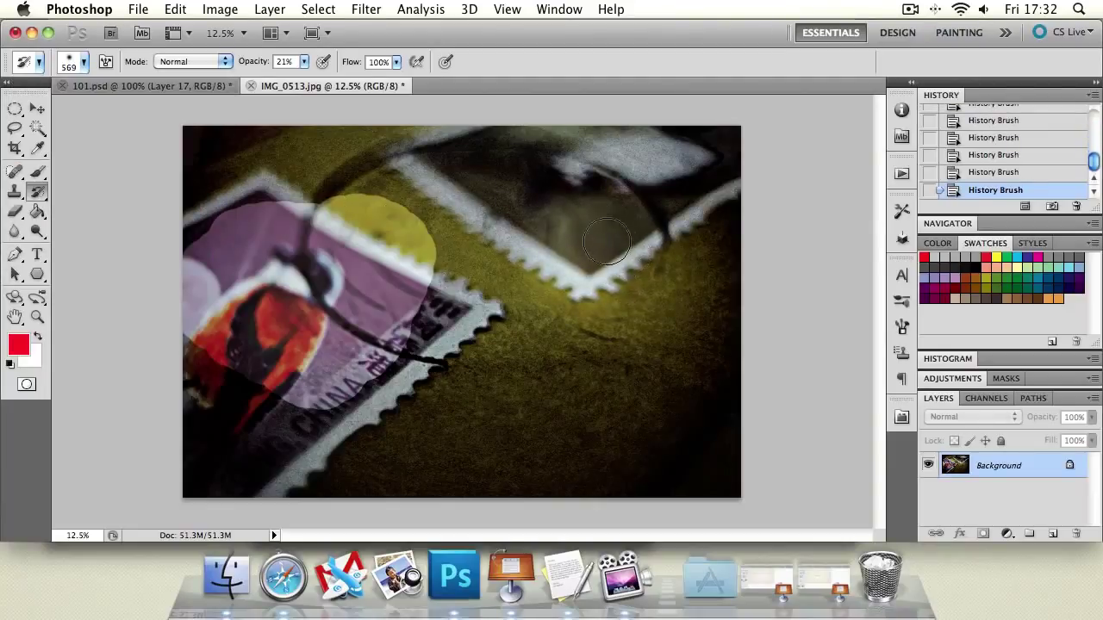
mouse_move(534, 289)
mouse_down()
mouse_move(558, 195)
mouse_move(524, 318)
mouse_move(638, 264)
mouse_move(509, 316)
mouse_move(554, 197)
mouse_move(566, 202)
mouse_move(413, 357)
mouse_move(492, 231)
mouse_move(431, 323)
mouse_move(448, 252)
mouse_move(393, 197)
mouse_move(419, 228)
mouse_move(396, 180)
mouse_move(423, 172)
mouse_move(431, 144)
mouse_move(568, 155)
mouse_move(534, 176)
mouse_move(401, 167)
mouse_move(439, 169)
mouse_move(302, 222)
mouse_move(303, 234)
mouse_move(267, 177)
mouse_move(458, 233)
mouse_up()
Step: Set the History Brush opacity to 62% and paint the original back over the bird stamp and the surrounding yellow background
click(304, 62)
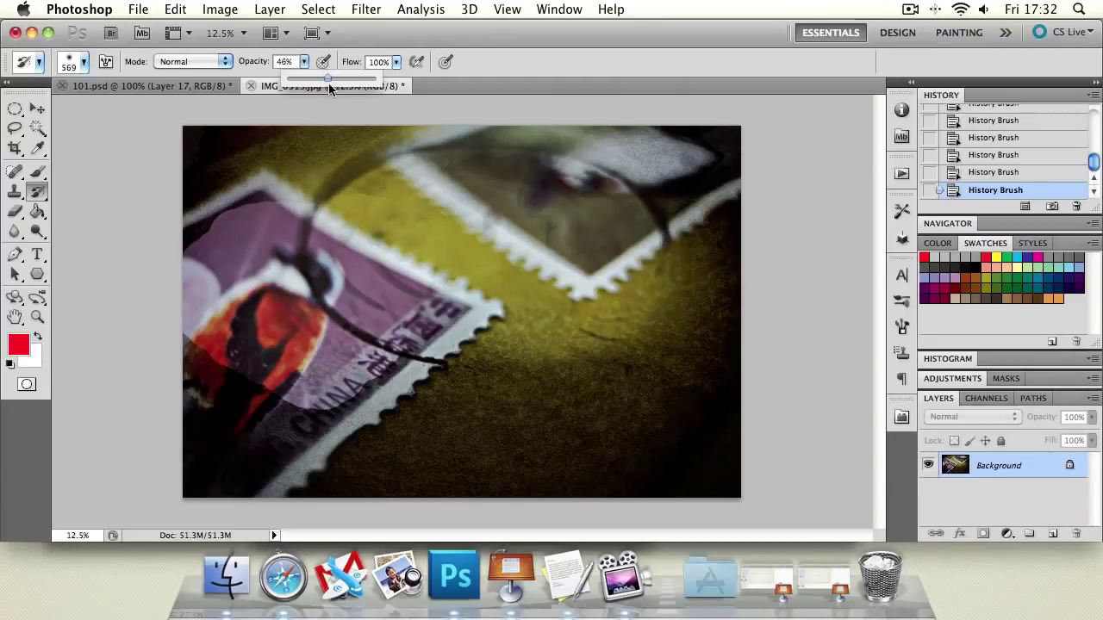
drag(303, 76, 338, 75)
mouse_move(297, 205)
mouse_down()
mouse_move(270, 187)
mouse_move(281, 194)
mouse_move(199, 229)
mouse_up()
mouse_move(437, 296)
mouse_down()
mouse_move(487, 307)
mouse_move(401, 350)
mouse_move(424, 348)
mouse_move(337, 376)
mouse_move(205, 362)
mouse_move(177, 333)
mouse_move(371, 310)
mouse_move(210, 314)
mouse_move(194, 167)
mouse_move(354, 256)
mouse_move(349, 234)
mouse_move(421, 307)
mouse_move(419, 336)
mouse_move(576, 238)
mouse_move(586, 259)
mouse_move(557, 272)
mouse_move(537, 206)
mouse_move(484, 178)
mouse_move(381, 164)
mouse_move(398, 154)
mouse_move(241, 163)
mouse_move(368, 204)
mouse_move(323, 164)
mouse_up()
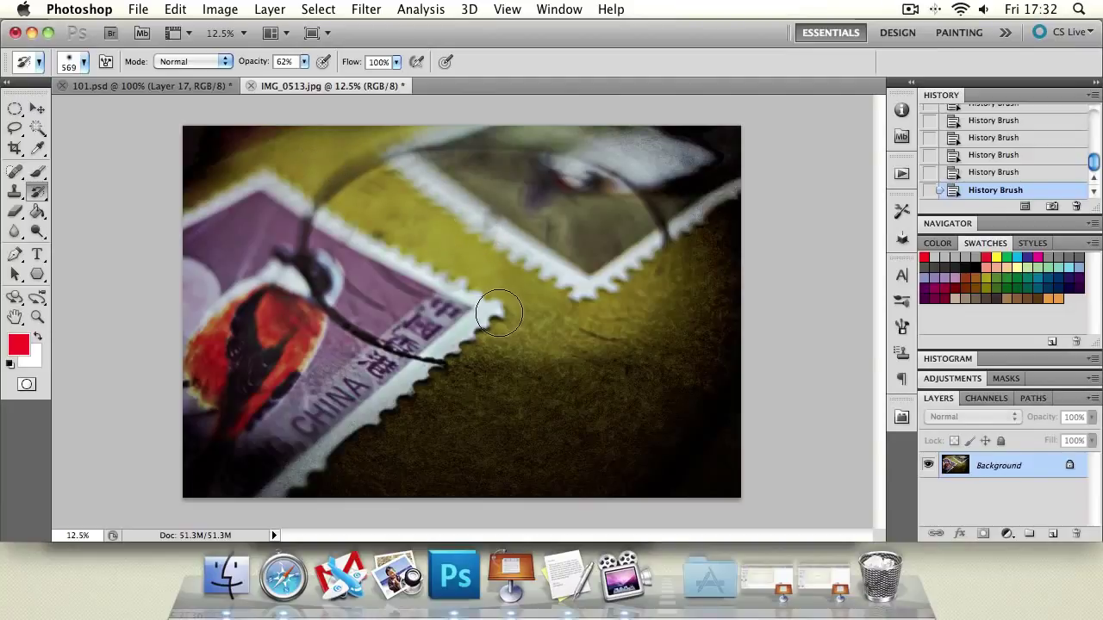
mouse_move(498, 312)
mouse_down()
mouse_move(562, 343)
mouse_move(420, 416)
mouse_move(566, 333)
mouse_move(463, 374)
mouse_move(692, 268)
mouse_move(638, 272)
mouse_up()
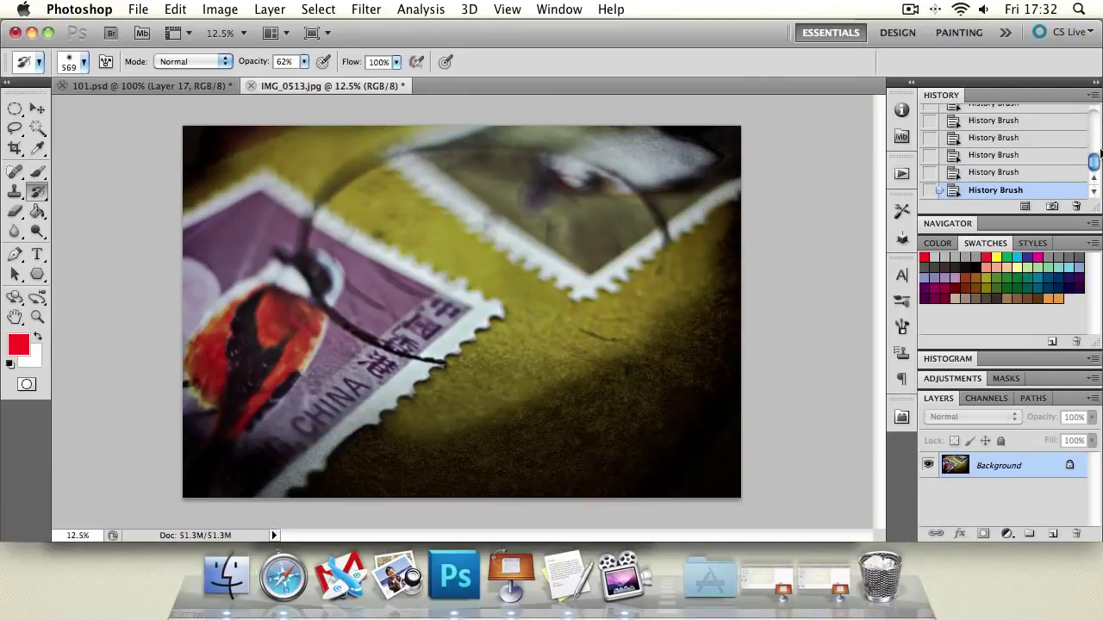
Step: Revert the stamp photo to its original IMG_0513.jpg snapshot in the history
drag(1094, 165, 1094, 116)
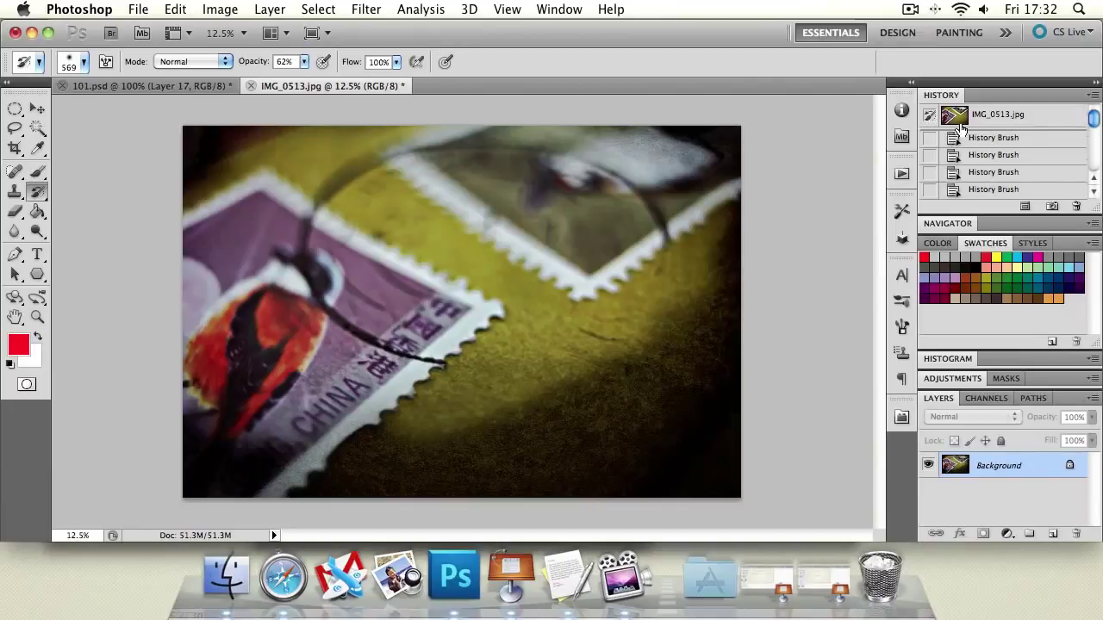
scroll(1094, 116, down, 2)
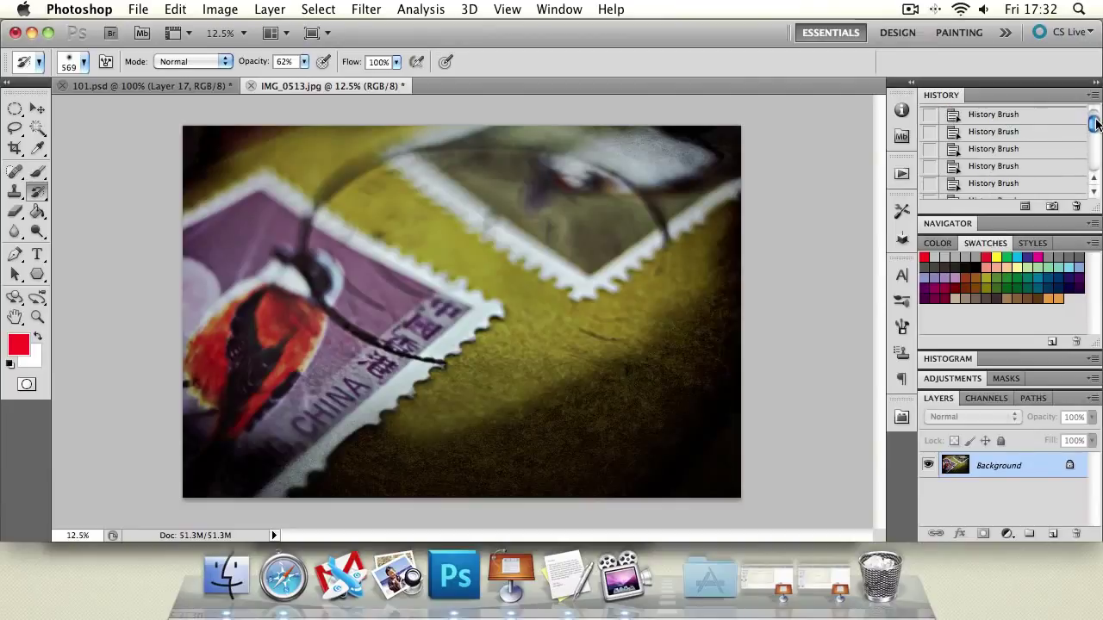
scroll(1094, 110, up, 2)
click(1046, 119)
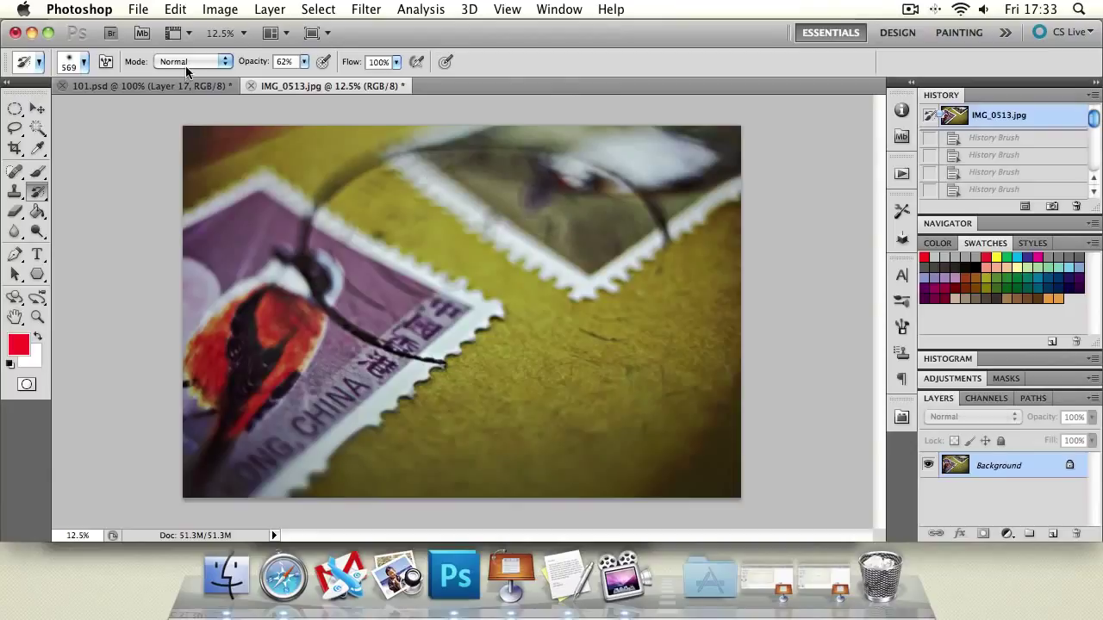
Step: Apply a Levels adjustment to the stamp photo, raising the black point, lowering the white point below 232 and shifting the midtones
click(319, 10)
mouse_move(220, 10)
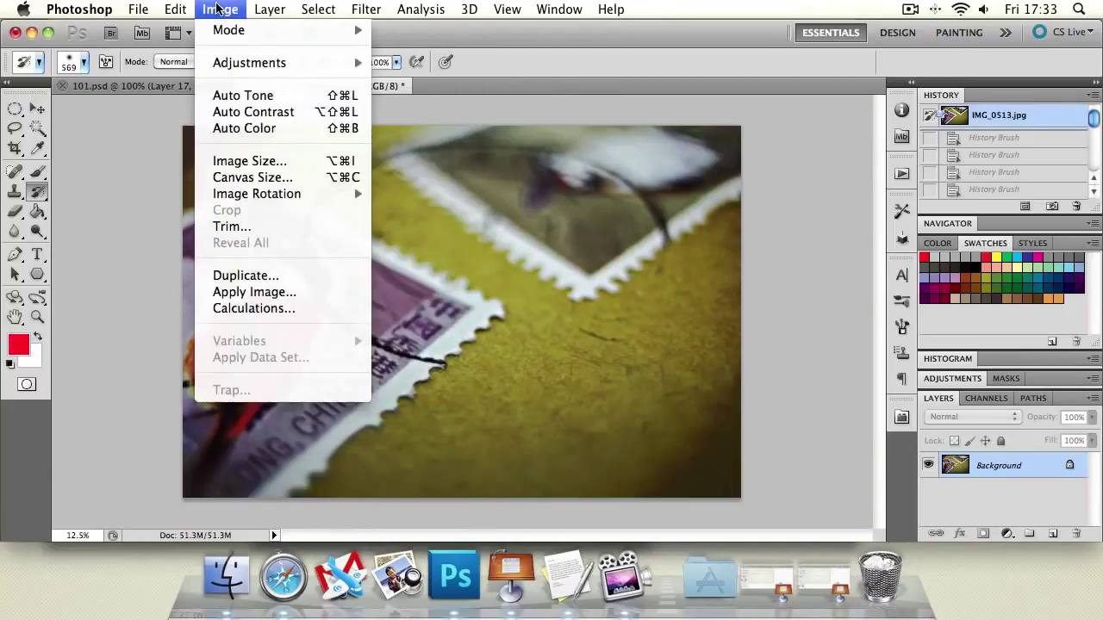
mouse_move(358, 64)
click(456, 80)
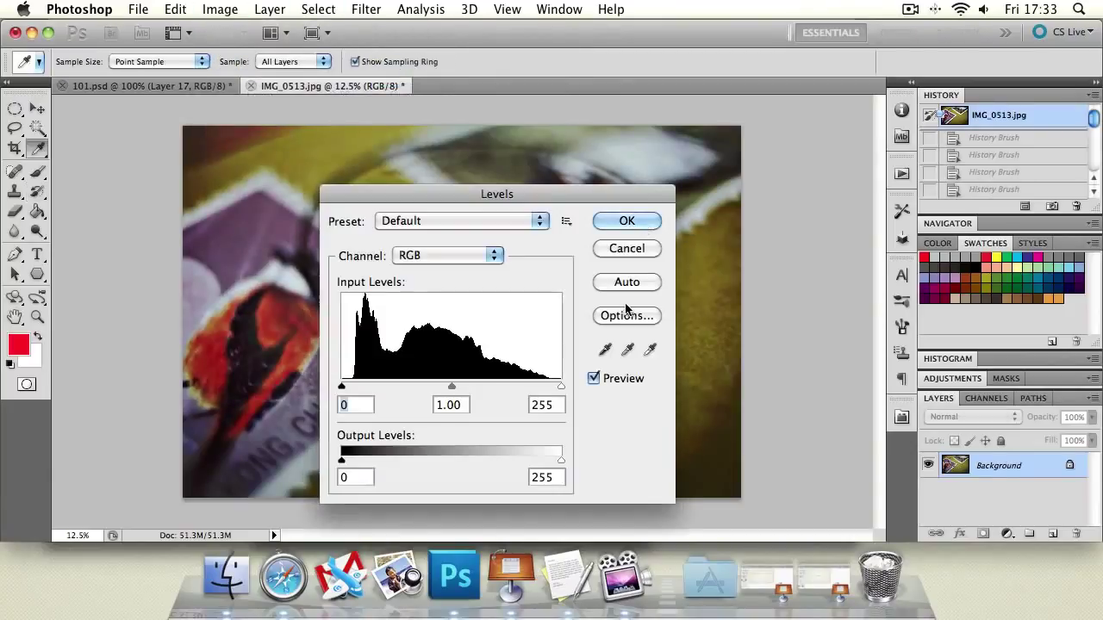
drag(561, 387, 541, 390)
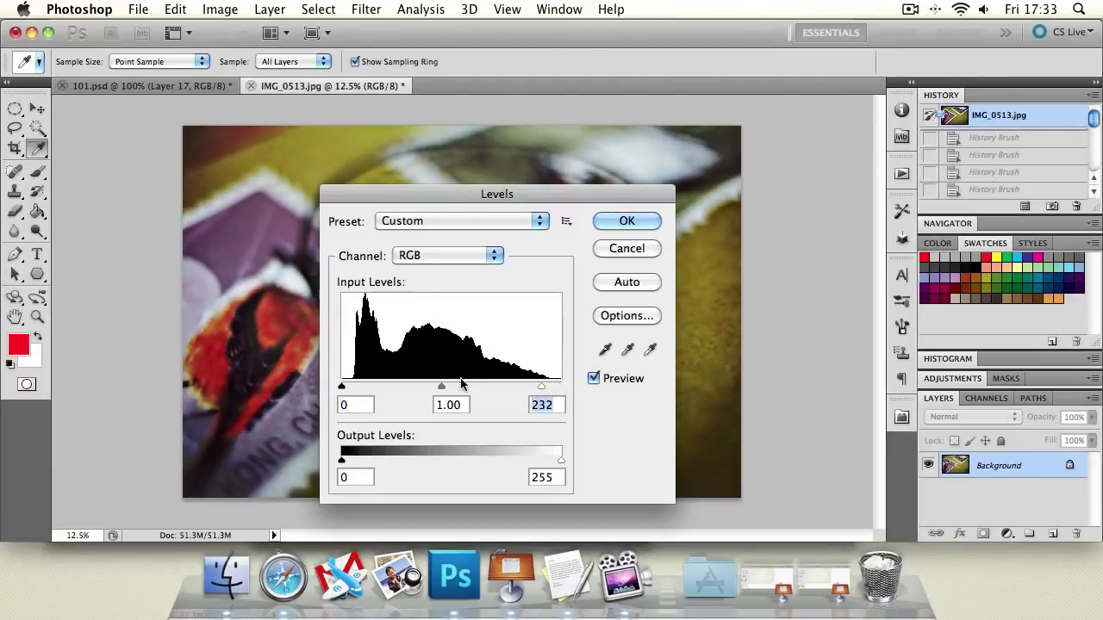
drag(441, 387, 464, 389)
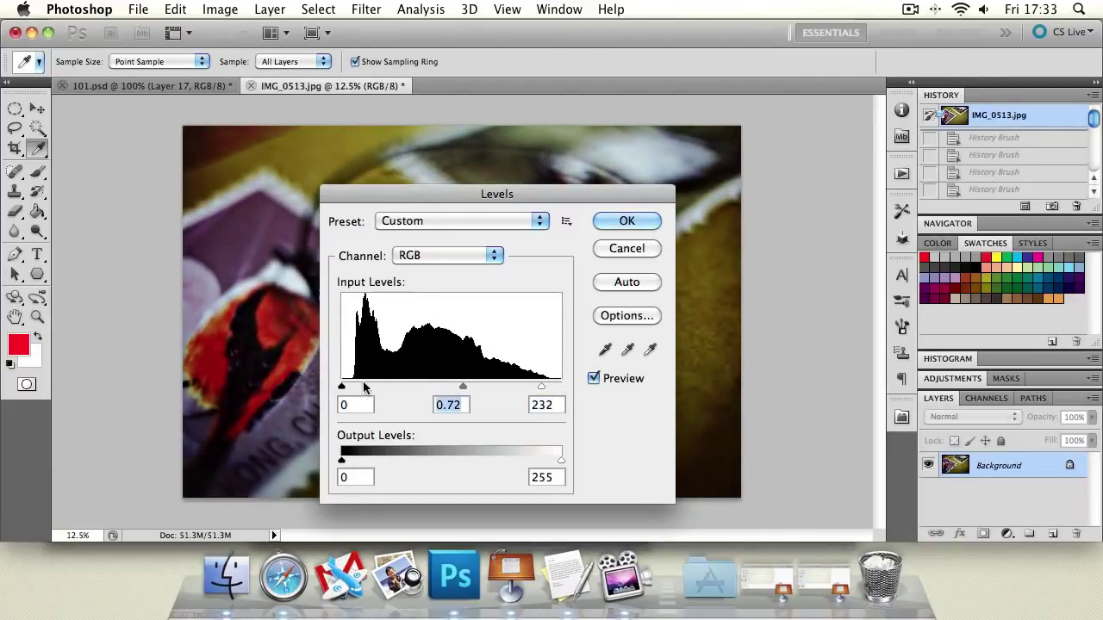
drag(343, 387, 381, 388)
drag(477, 387, 457, 389)
drag(541, 388, 497, 388)
click(626, 221)
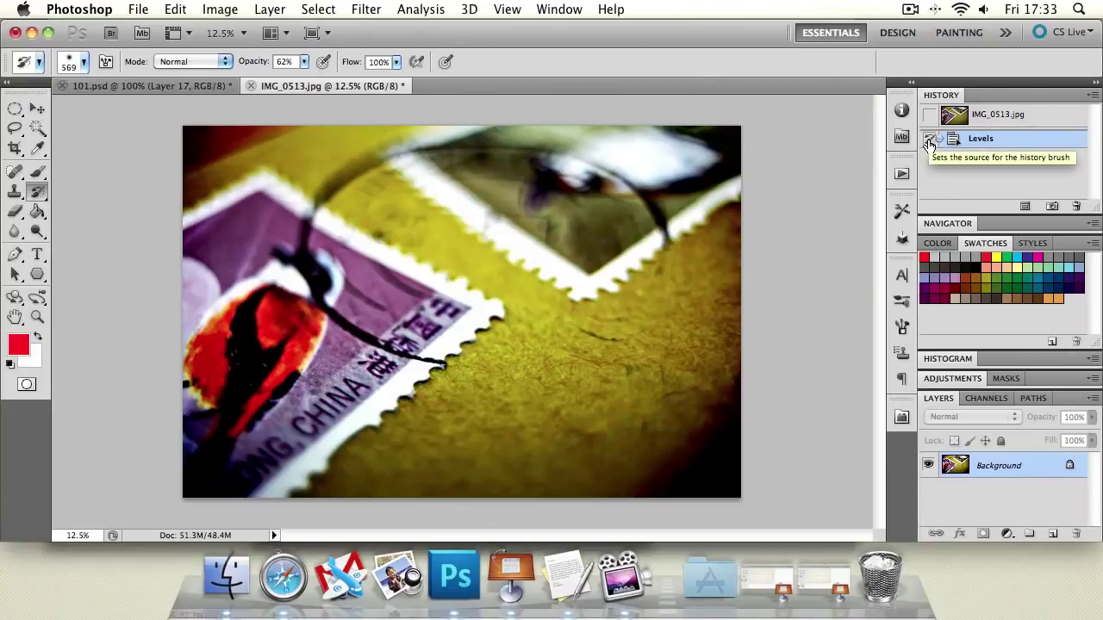
Step: Apply the Filter Gallery to the Levels-adjusted stamp photo twice in succession
click(311, 9)
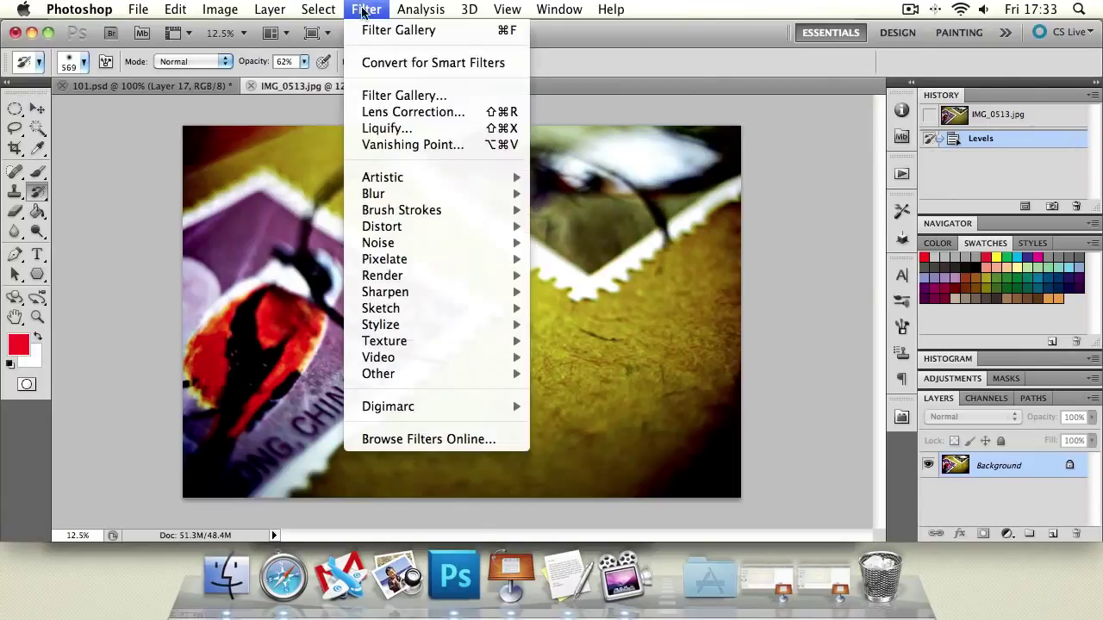
click(525, 90)
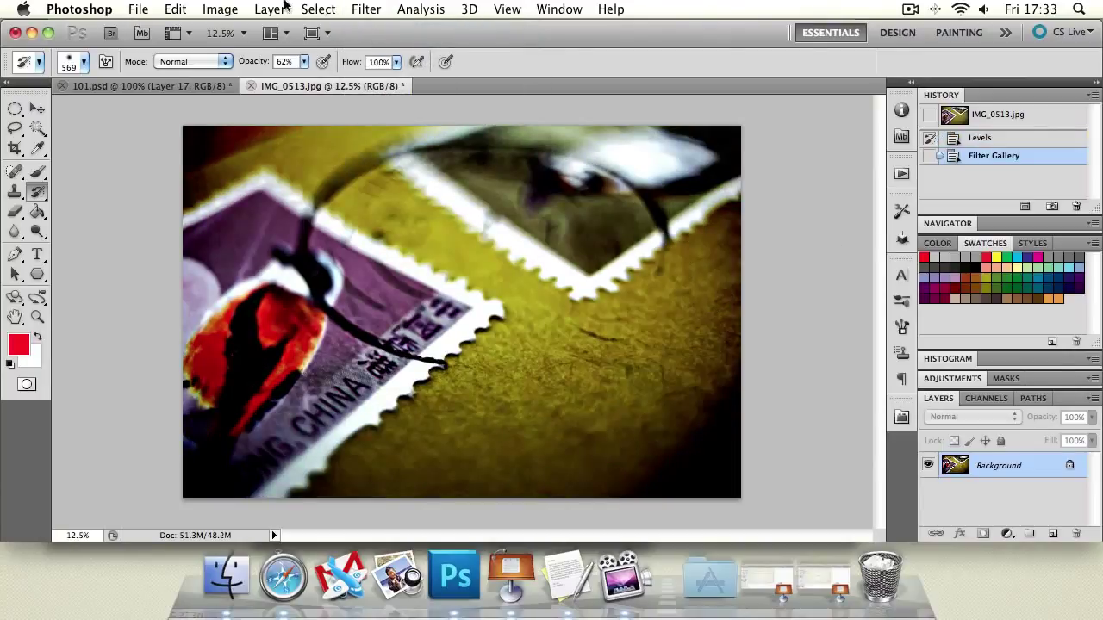
click(366, 9)
click(372, 32)
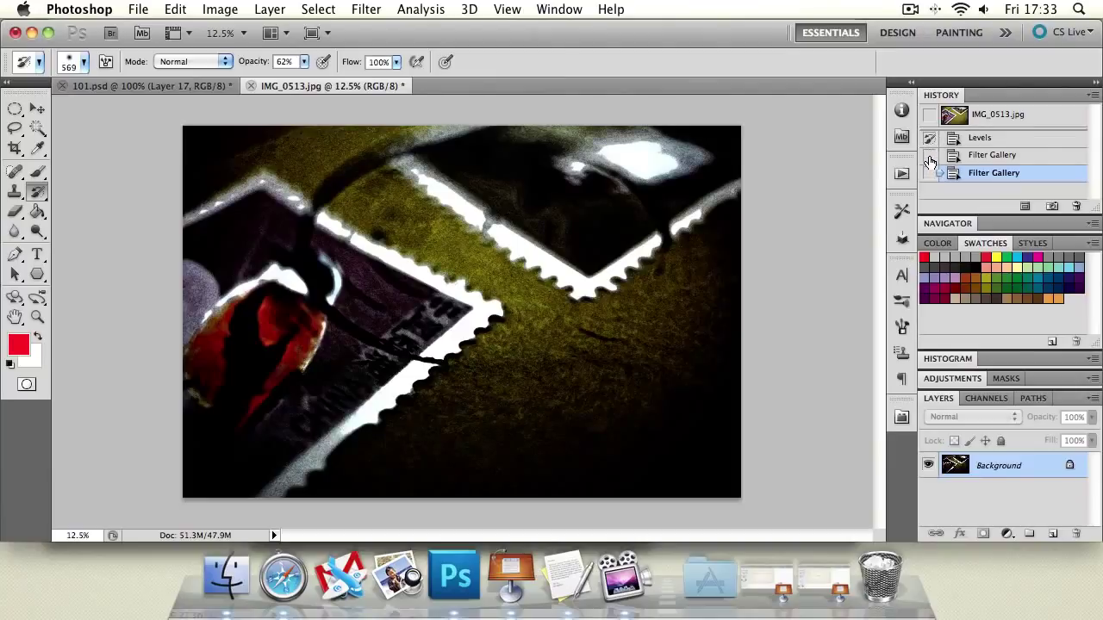
Step: Paint the Levels state back over the stamps and the yellow background between them, and compare the result with the original IMG_0513.jpg snapshot
mouse_move(422, 202)
mouse_down()
mouse_move(467, 234)
mouse_move(405, 245)
mouse_move(465, 170)
mouse_move(591, 152)
mouse_move(637, 215)
mouse_move(406, 290)
mouse_move(386, 360)
mouse_move(374, 201)
mouse_move(250, 250)
mouse_up()
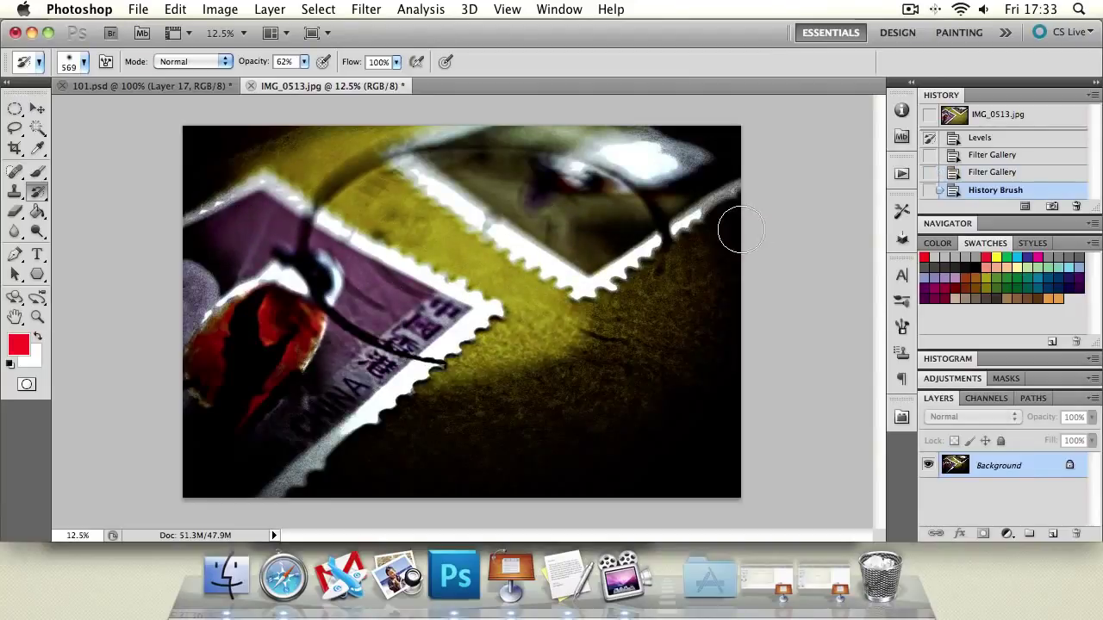
click(929, 138)
click(983, 123)
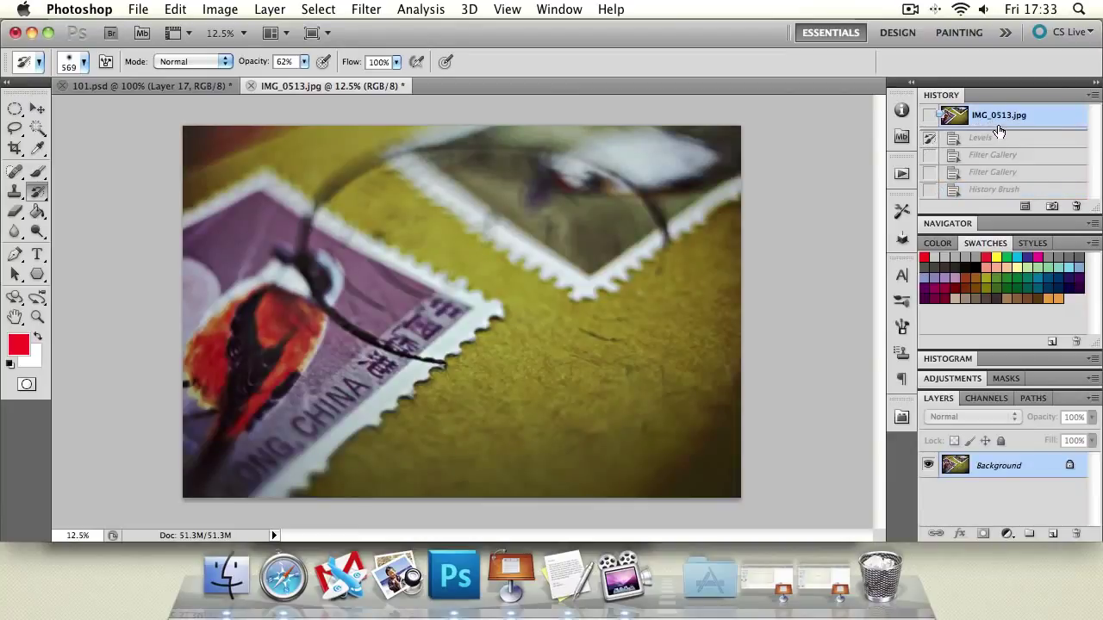
click(991, 142)
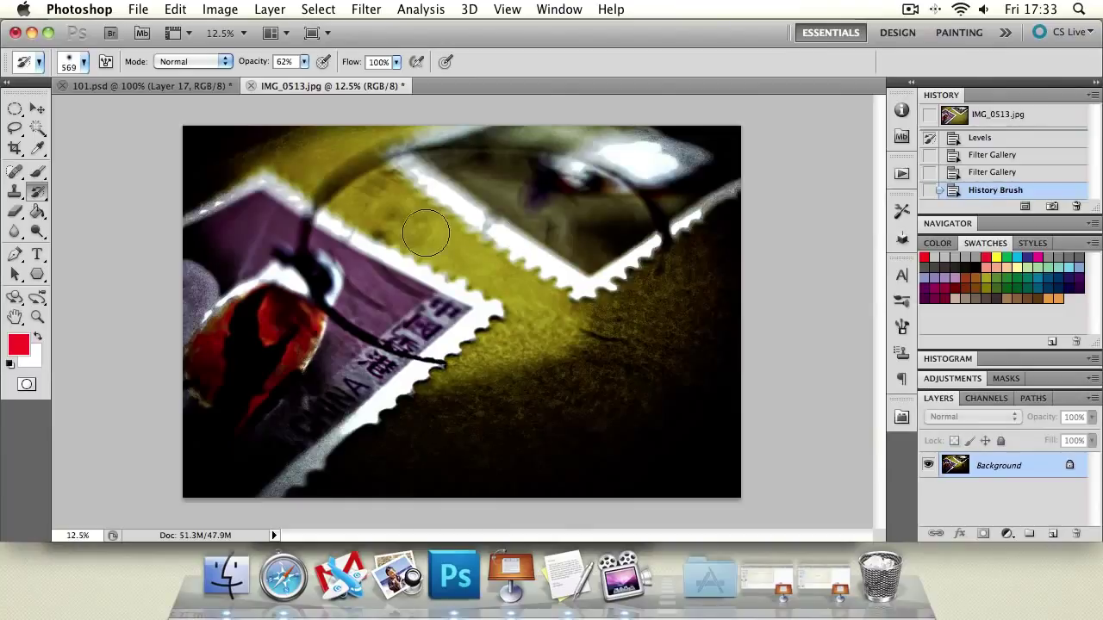
Step: Paint over the bird stamp's upper edge, raise the History Brush opacity to 100% and paint more of the Levels state back
mouse_move(427, 235)
mouse_down()
mouse_move(399, 274)
mouse_move(500, 185)
mouse_move(485, 153)
mouse_move(348, 160)
mouse_move(304, 203)
mouse_up()
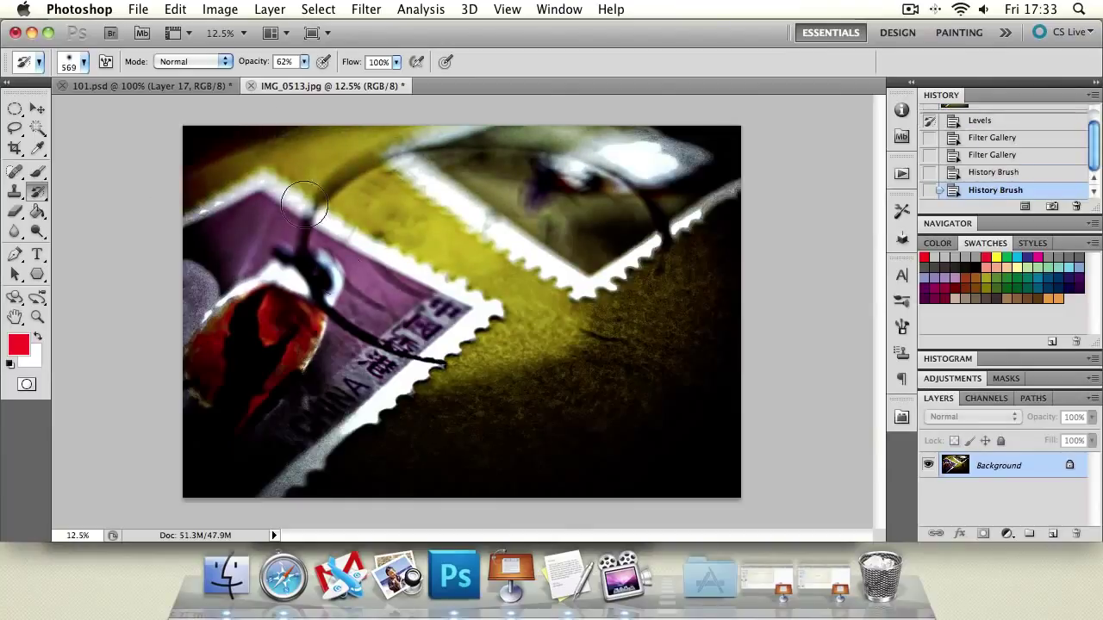
click(304, 65)
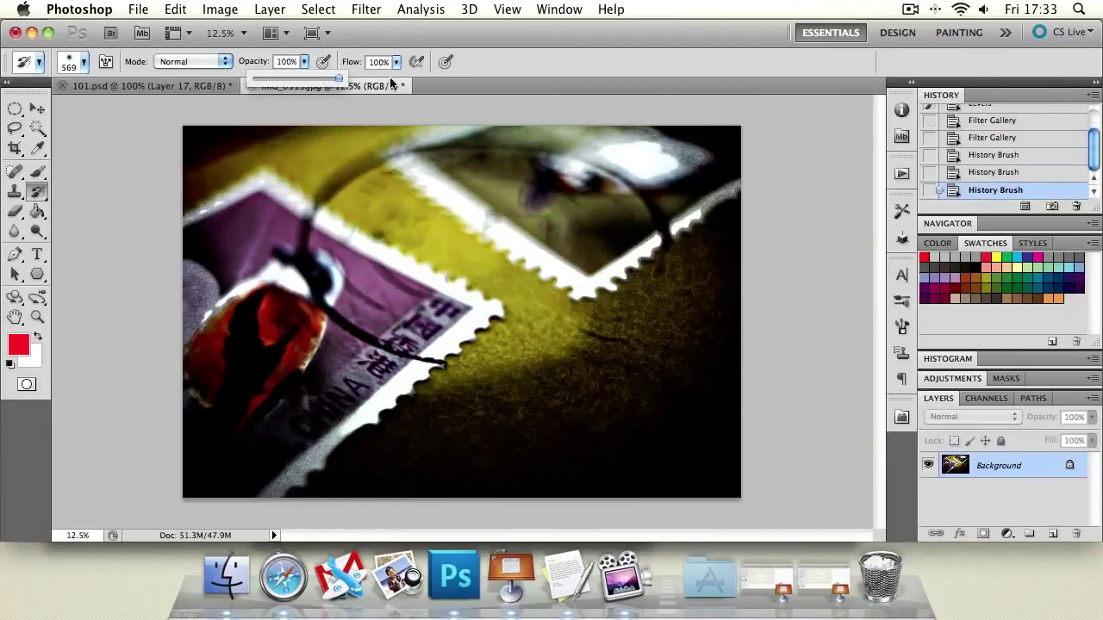
mouse_move(372, 179)
mouse_down()
mouse_move(265, 197)
mouse_move(541, 158)
mouse_move(645, 166)
mouse_move(408, 327)
mouse_move(405, 362)
mouse_up()
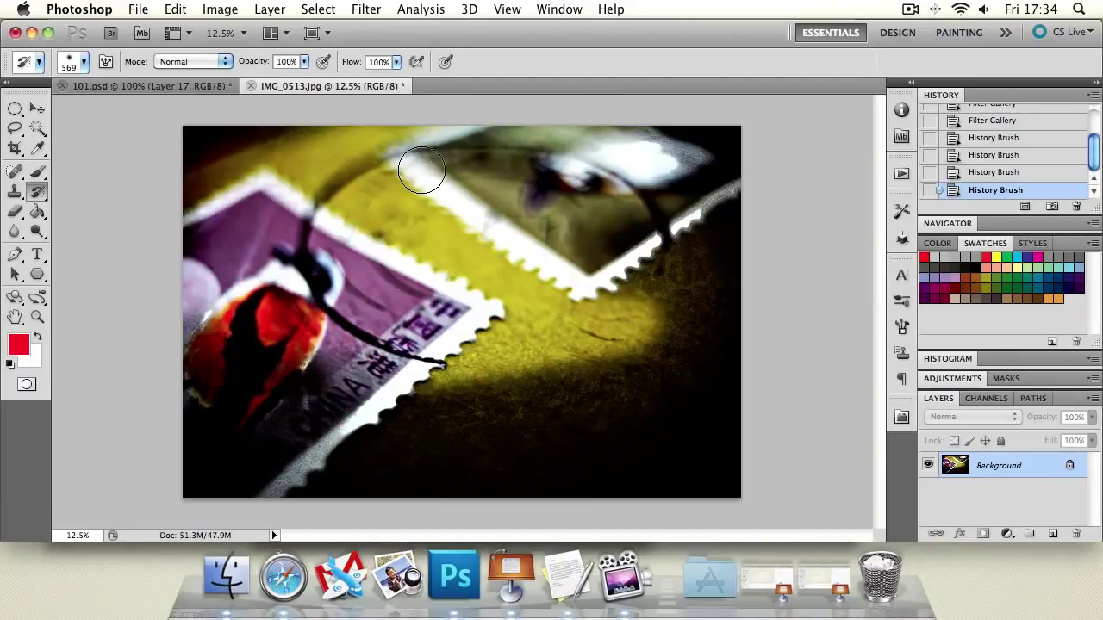
Step: Set the History Brush size to 2500 and paint the Levels state back across the photo in broad strokes
click(83, 62)
double_click(172, 93)
text(2500)
key(Return)
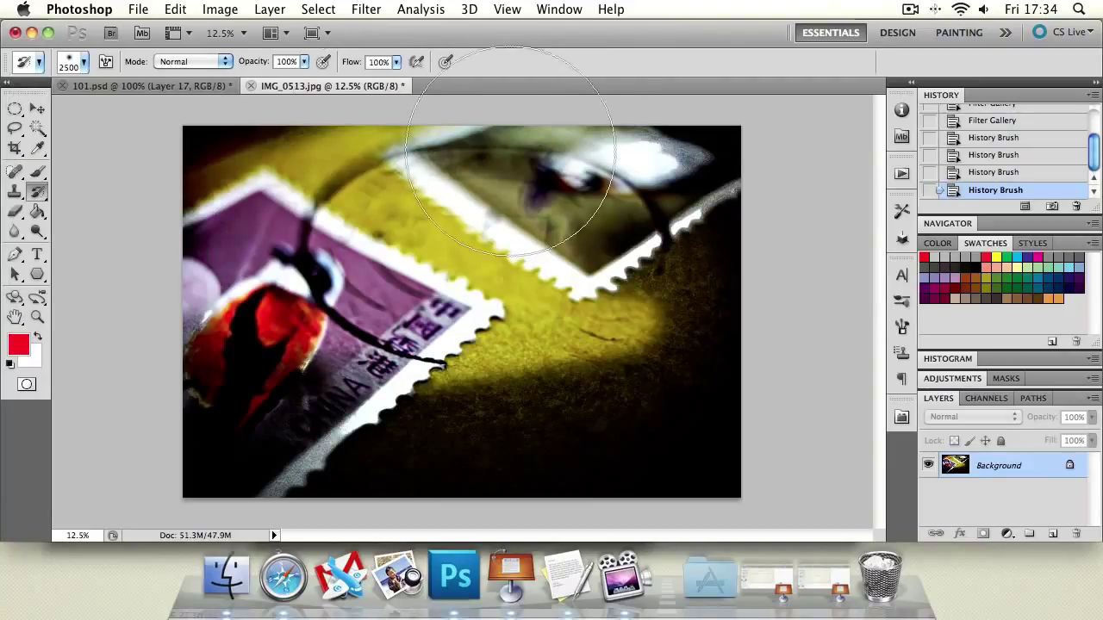
mouse_move(511, 152)
mouse_down()
mouse_move(634, 233)
mouse_move(629, 340)
mouse_move(546, 177)
mouse_move(299, 325)
mouse_up()
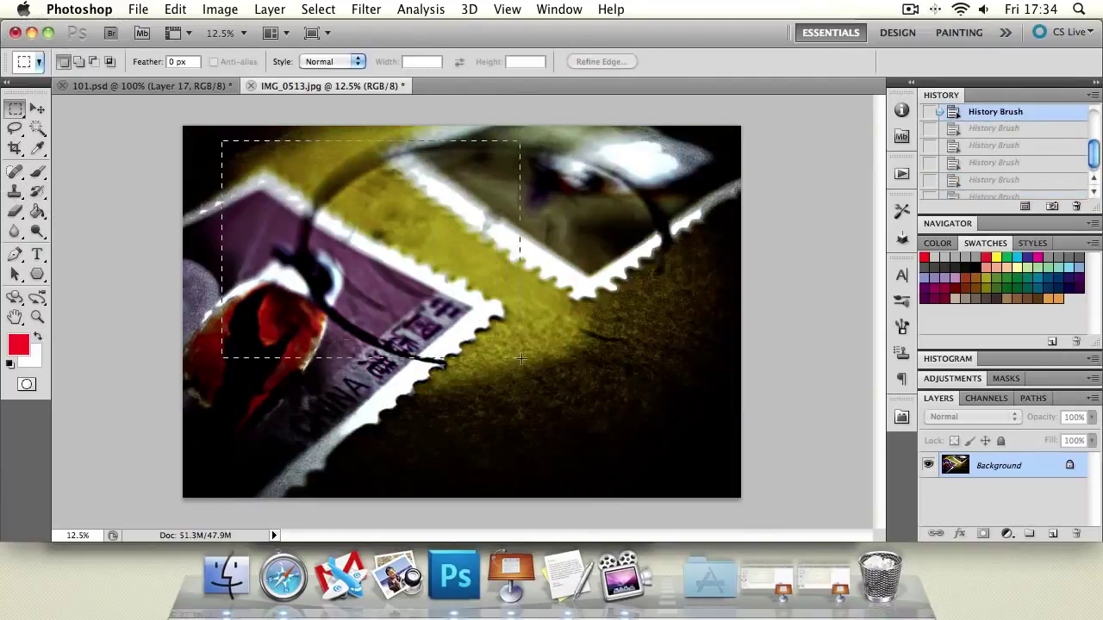
Step: Select a rectangular area over the bird stamp and adjoining yellow background, shift it slightly, and paint the Levels state back inside it
drag(520, 358, 522, 373)
drag(442, 205, 447, 224)
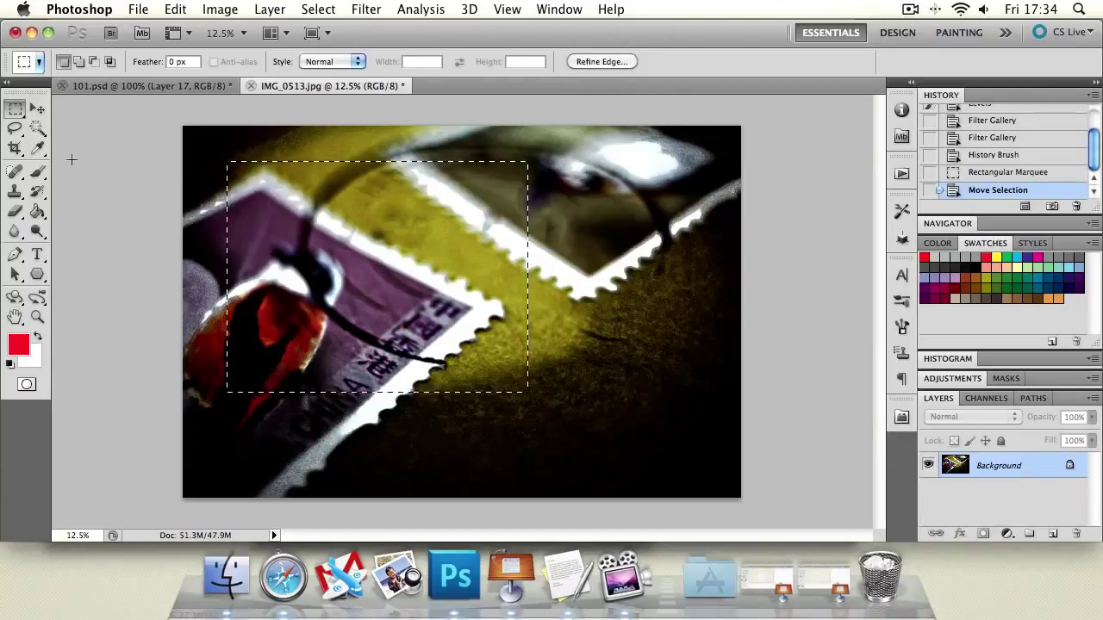
click(37, 191)
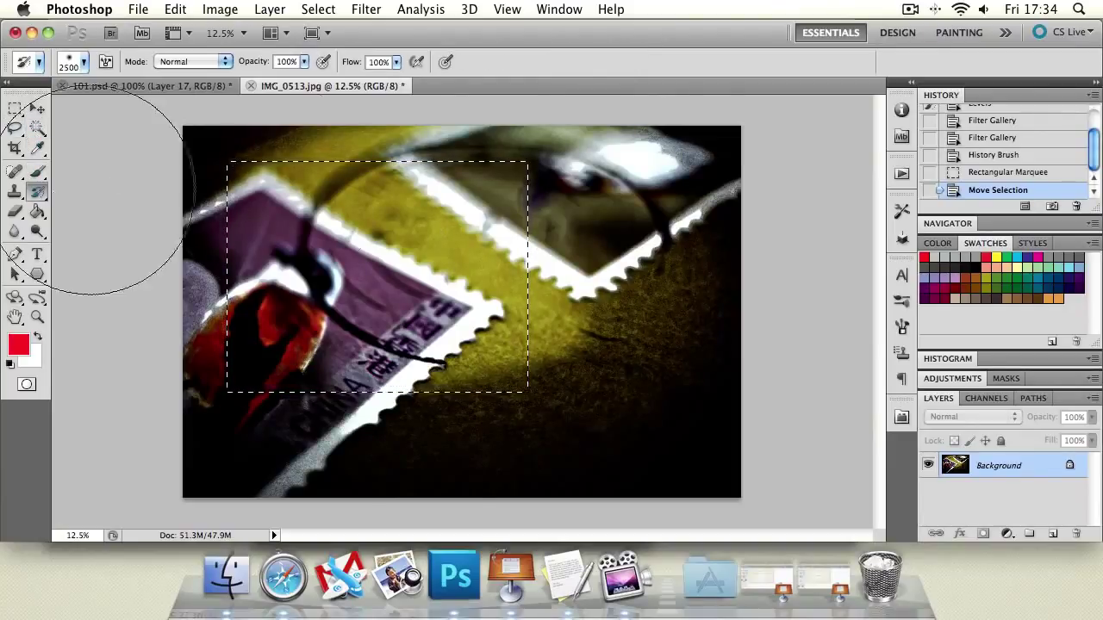
mouse_move(370, 222)
mouse_down()
mouse_move(517, 258)
mouse_move(319, 319)
mouse_up()
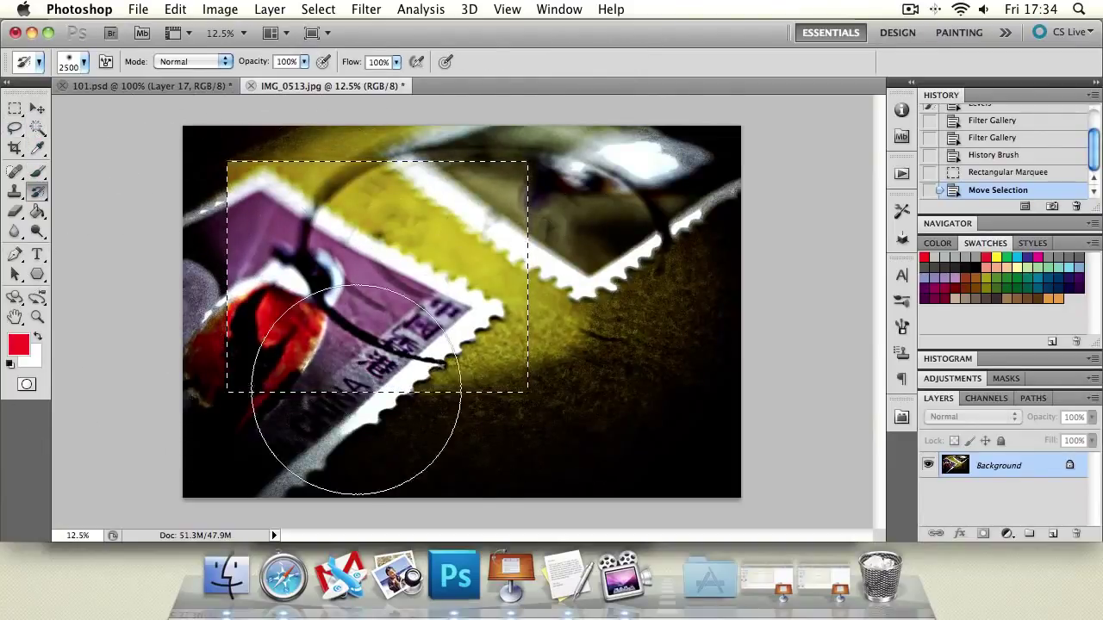
mouse_move(355, 389)
mouse_down()
mouse_move(293, 362)
mouse_move(448, 344)
mouse_move(482, 284)
mouse_move(328, 201)
mouse_move(482, 224)
mouse_move(465, 362)
mouse_move(431, 164)
mouse_move(393, 151)
mouse_move(405, 173)
mouse_move(396, 164)
mouse_move(387, 224)
mouse_move(370, 233)
mouse_up()
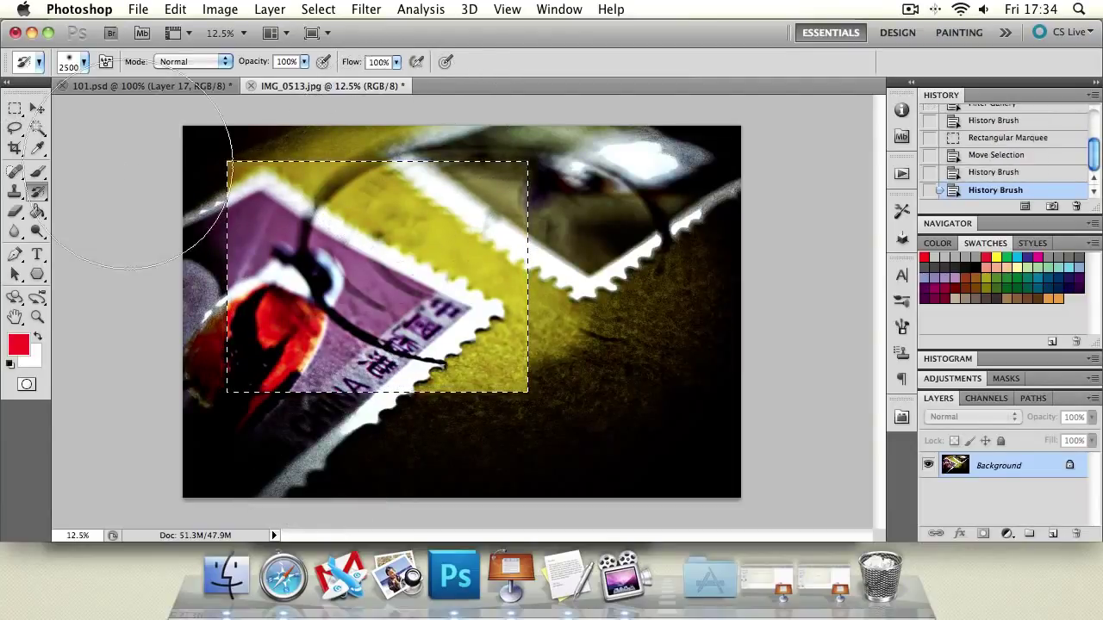
click(112, 147)
click(103, 138)
Step: Deselect the rectangular area on the stamp photo and switch to the Move tool
key(l)
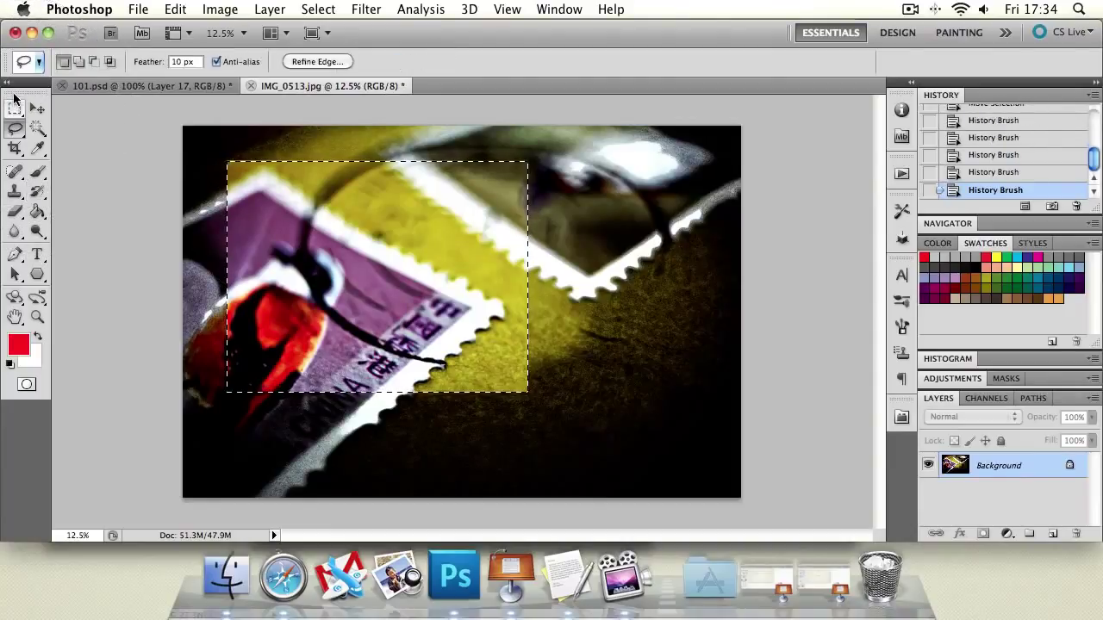
click(14, 105)
click(437, 176)
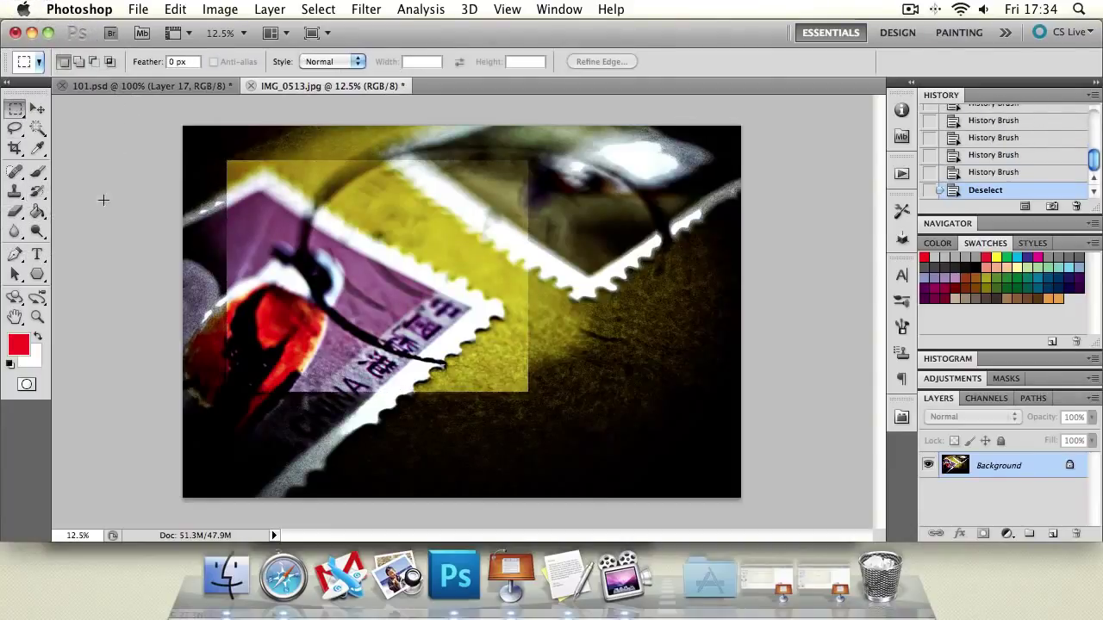
click(36, 108)
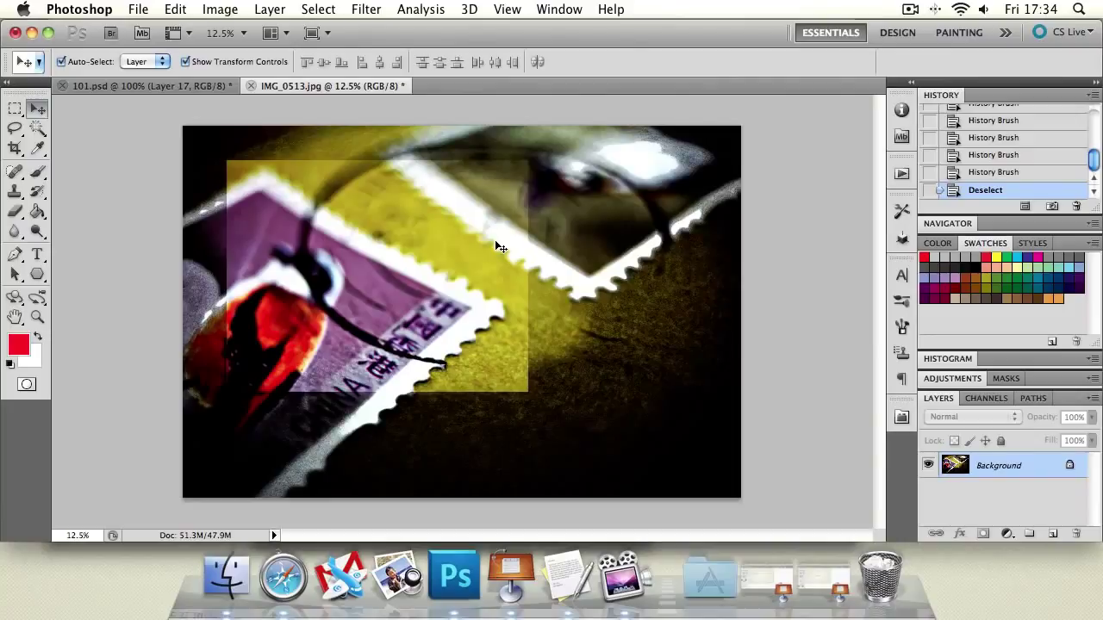